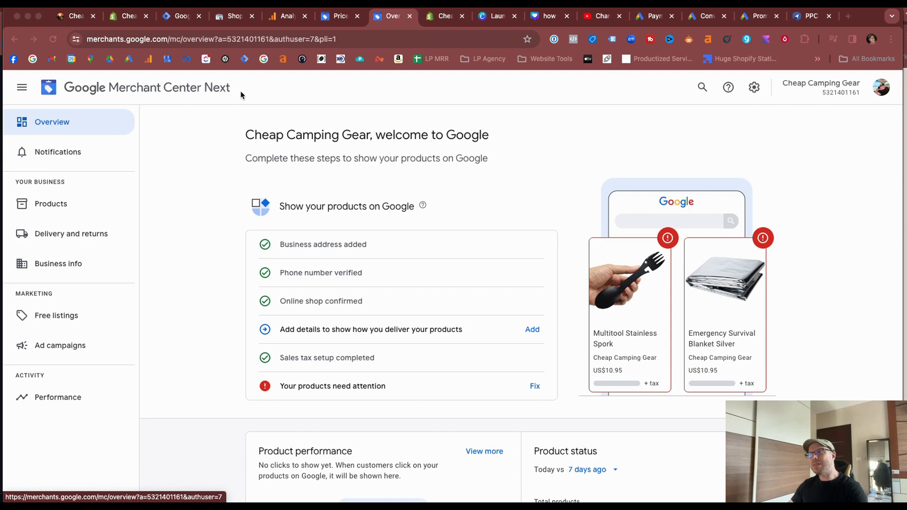
Open the Delivery and returns settings, examine the delivery info notices, and glance at the store's homepage
click(65, 240)
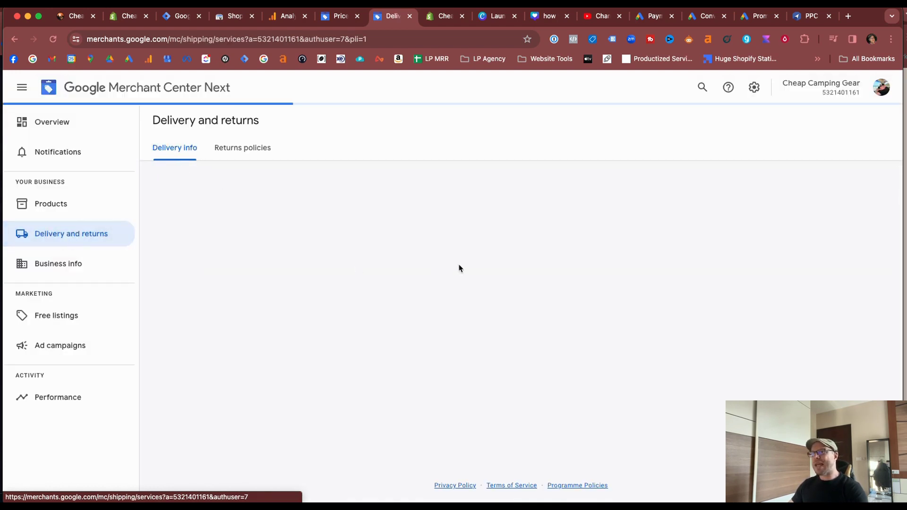
drag(279, 185, 435, 185)
click(439, 188)
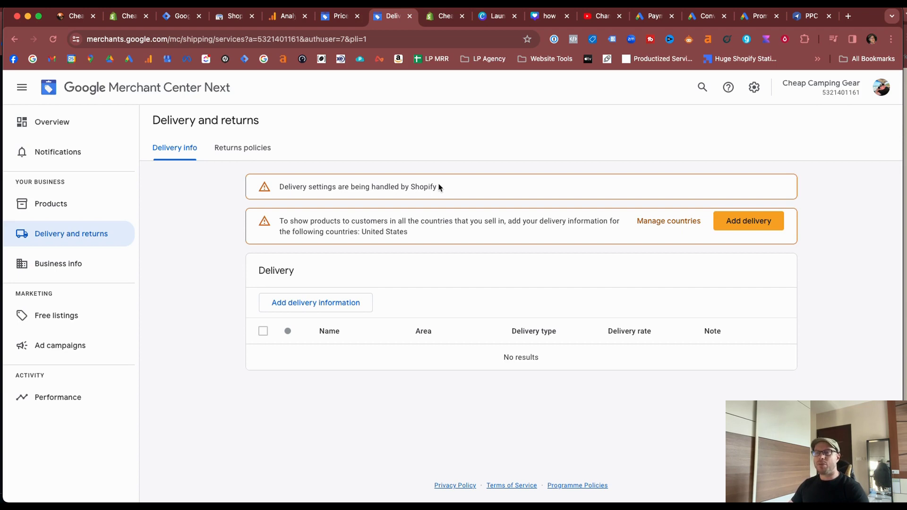
drag(282, 220, 484, 222)
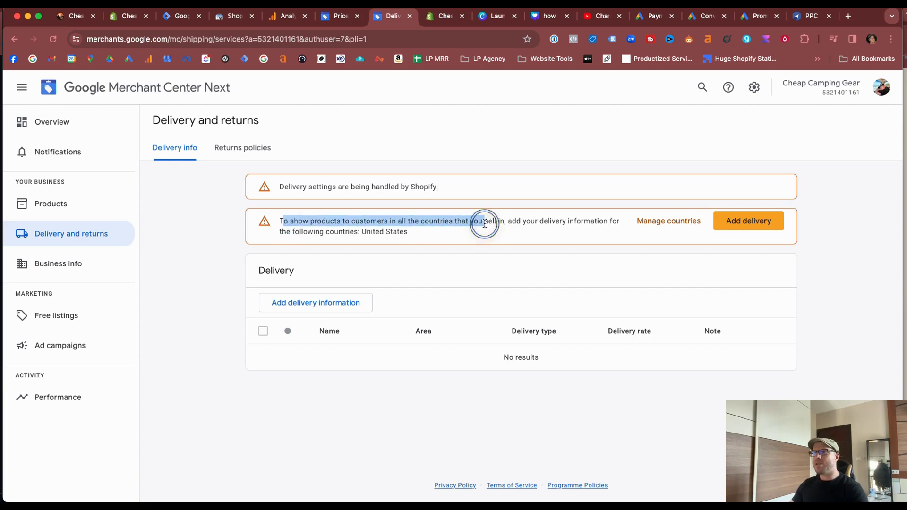
click(484, 223)
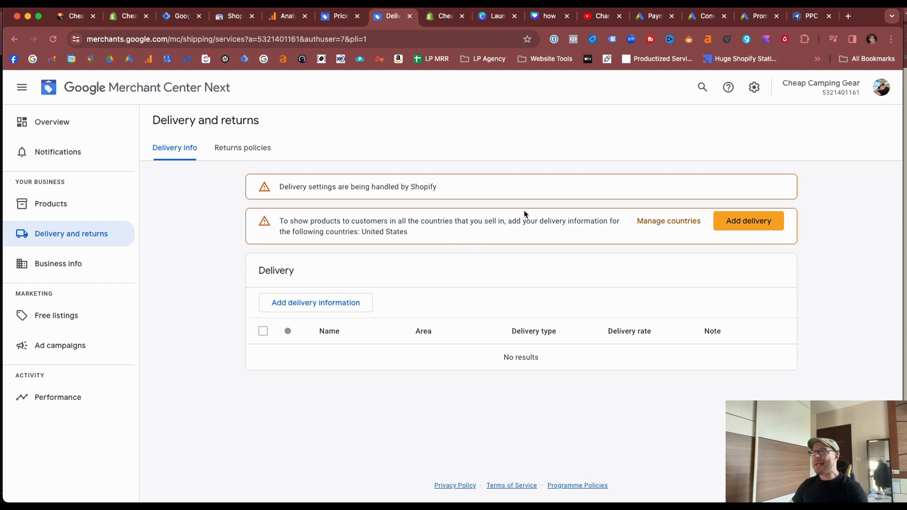
drag(513, 221, 526, 236)
click(526, 236)
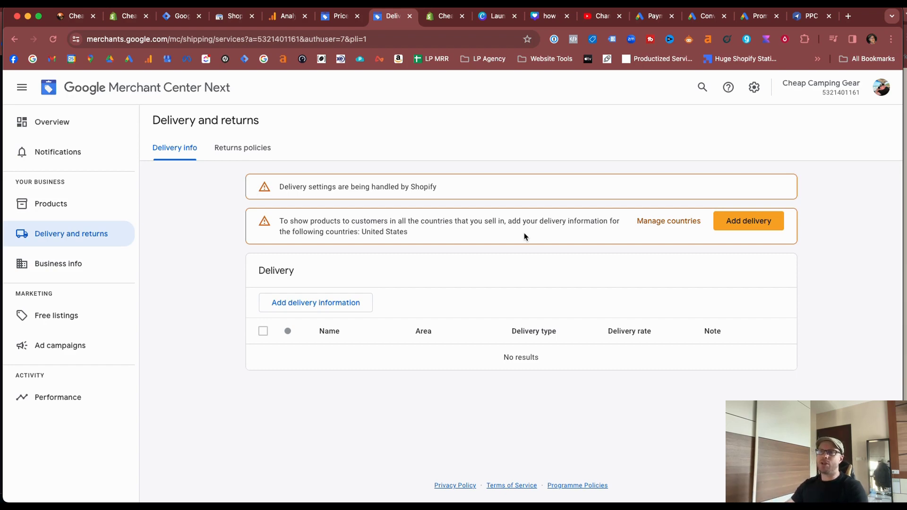
key(super+1)
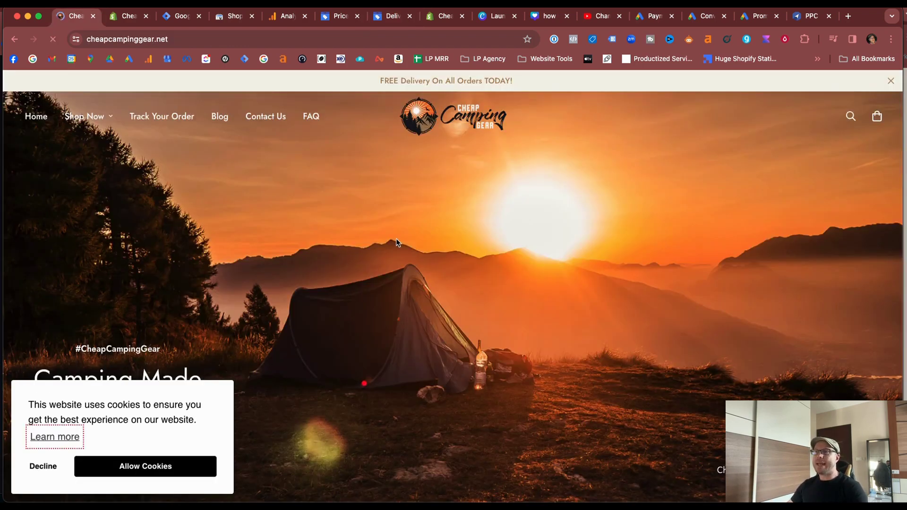
key(super+7)
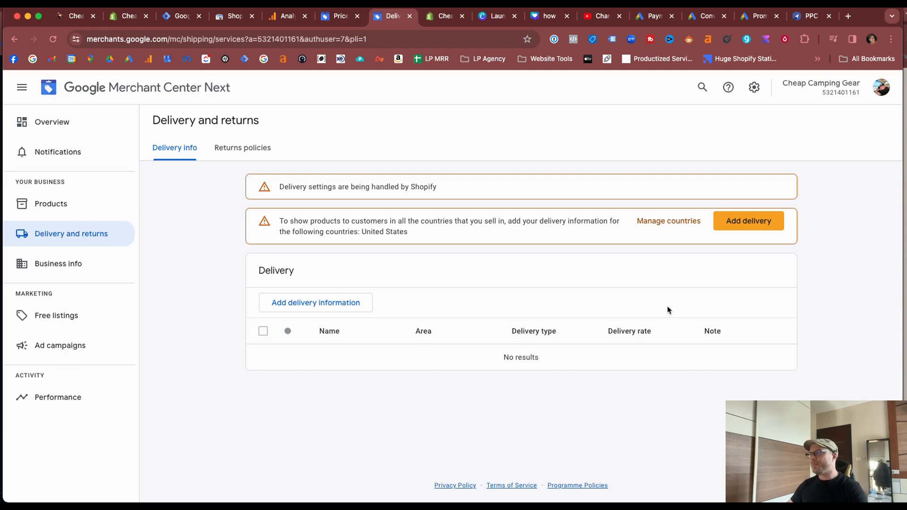
Start adding delivery information, read the introduction, and select United States as the delivery country
click(739, 231)
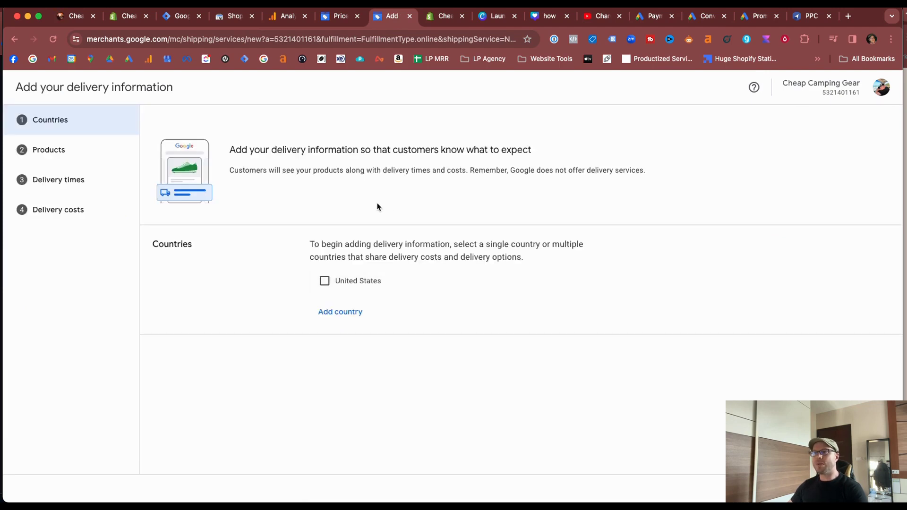
drag(231, 150, 491, 153)
click(543, 157)
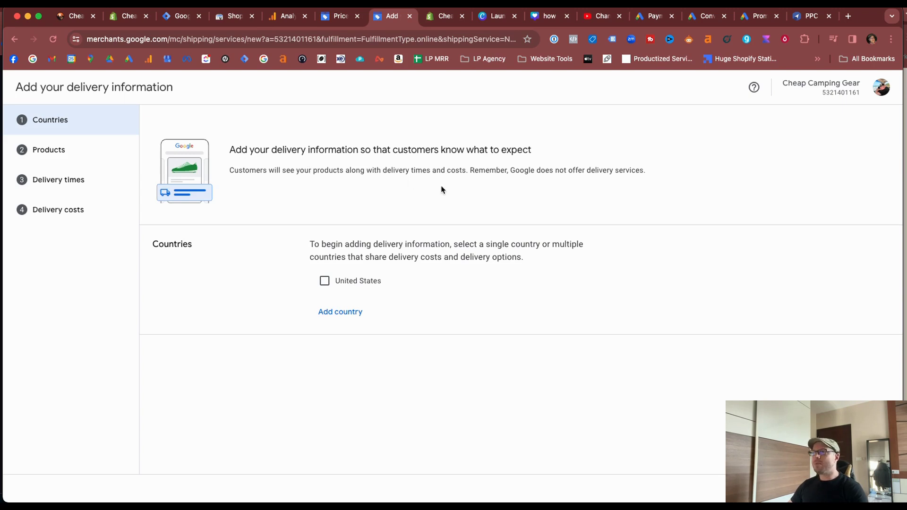
drag(470, 170, 716, 173)
click(716, 173)
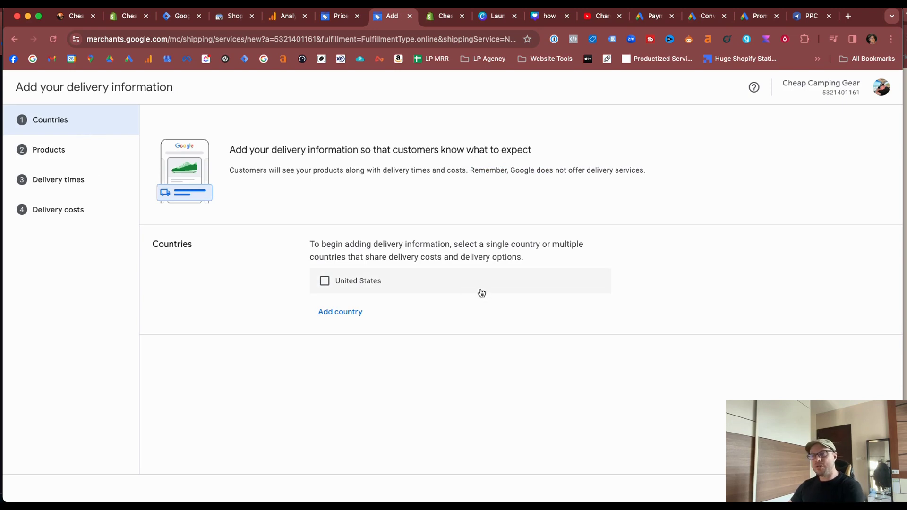
click(325, 283)
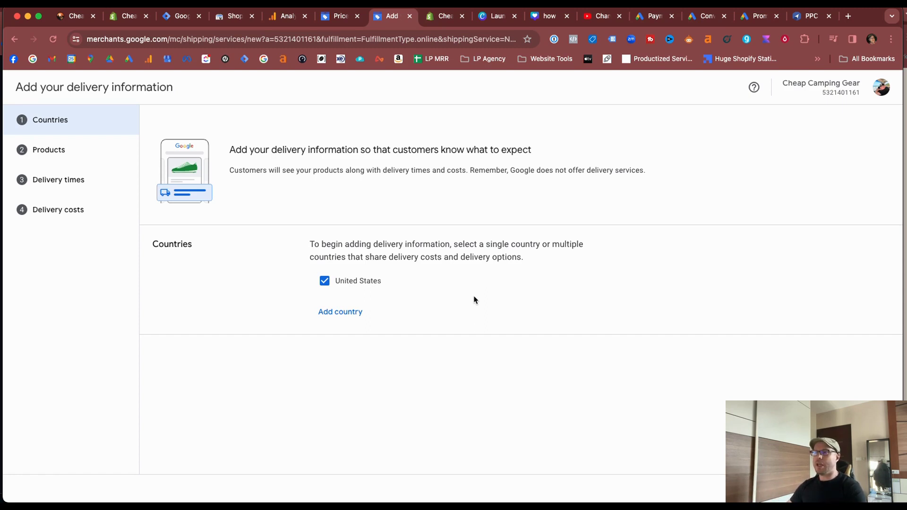
click(350, 312)
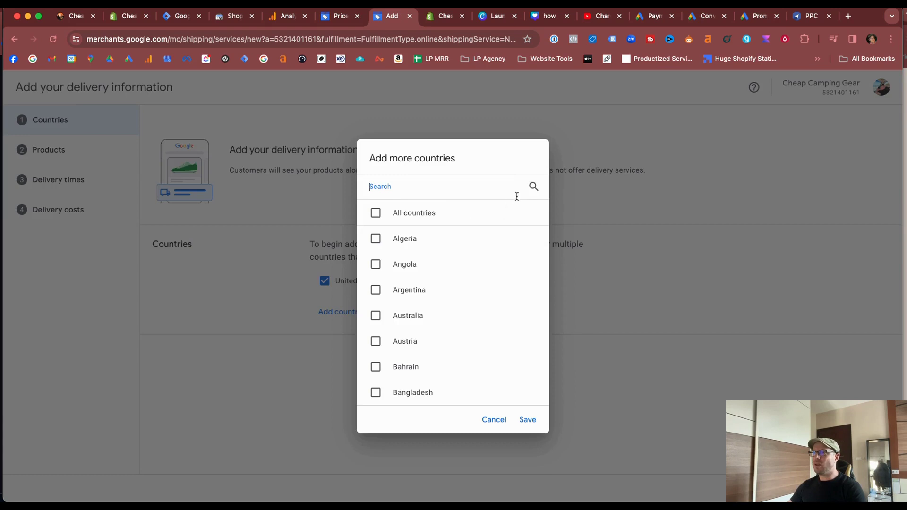
click(525, 191)
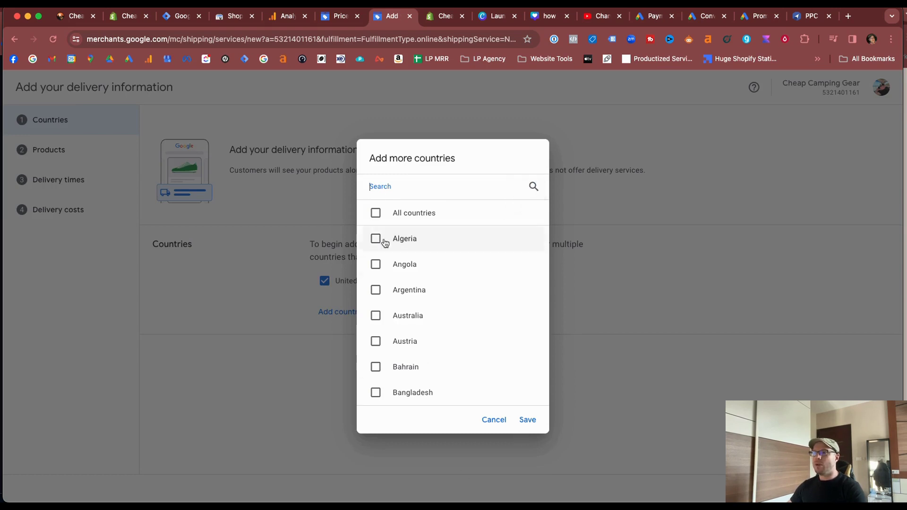
click(491, 422)
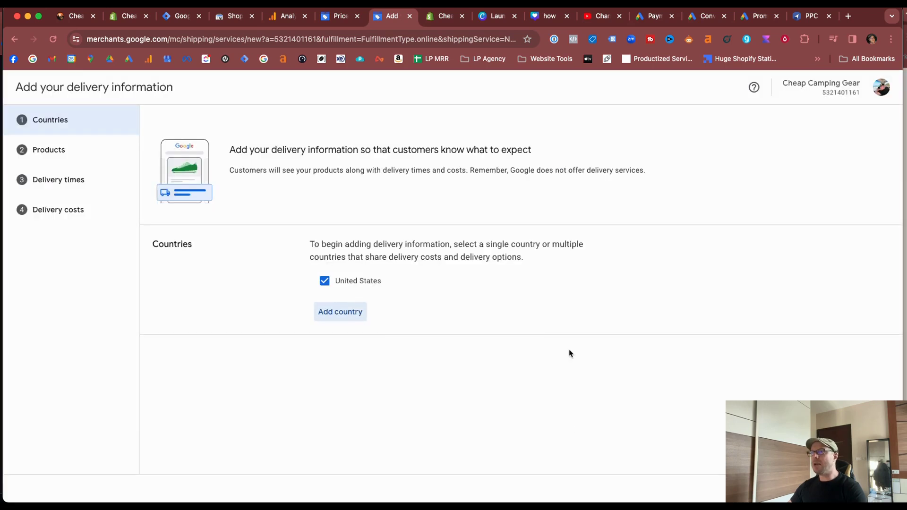
Apply the delivery setup to all products and choose to enter specific delivery times manually
click(872, 488)
drag(315, 124, 548, 125)
click(557, 142)
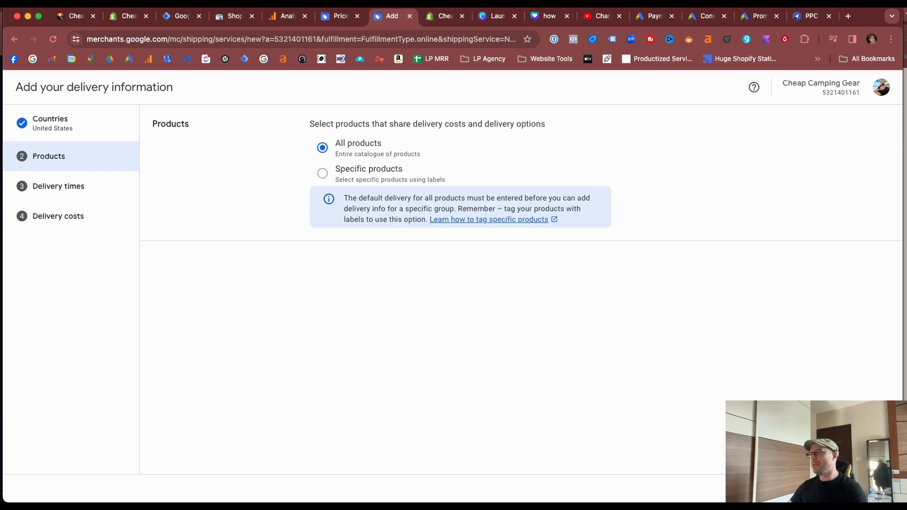
click(325, 202)
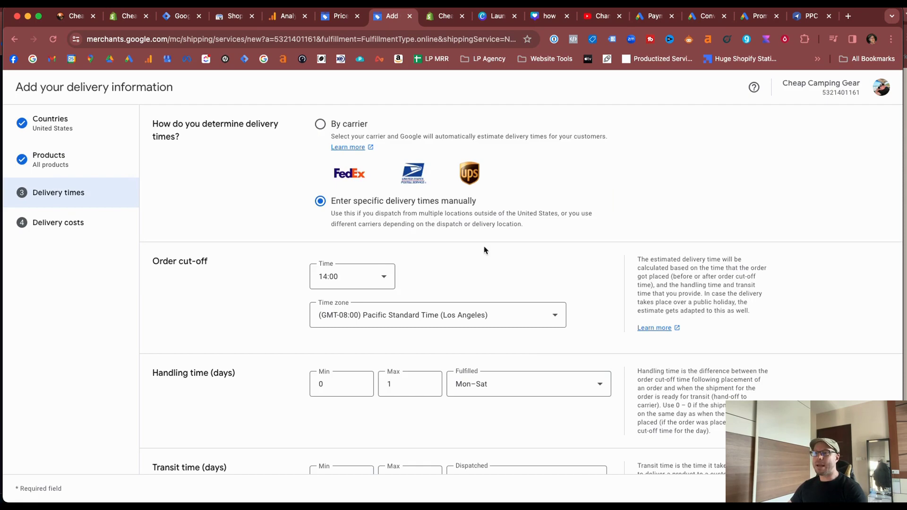
Examine the manual delivery time fields and the By carrier alternative, returning to manual entry of specific delivery times
scroll(483, 253, down, 2)
scroll(482, 254, down, 1)
scroll(378, 260, up, 2)
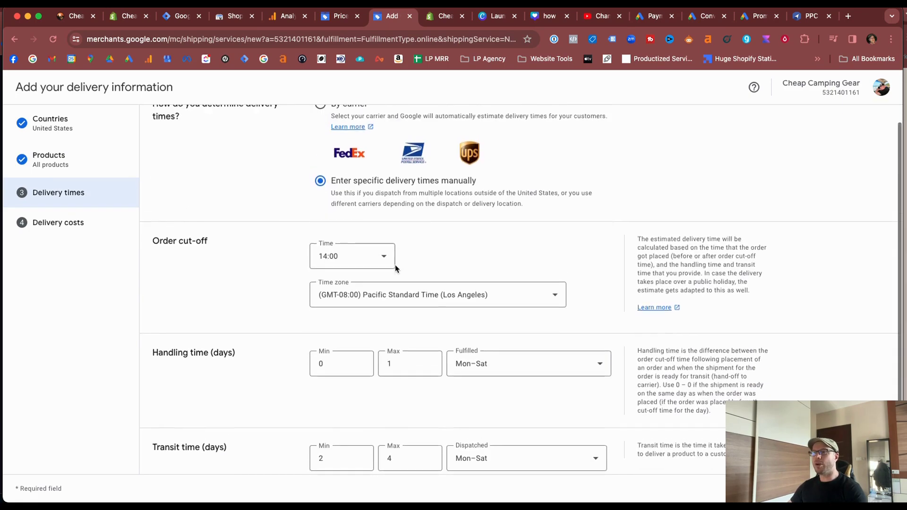
scroll(416, 251, down, 1)
scroll(424, 242, down, 1)
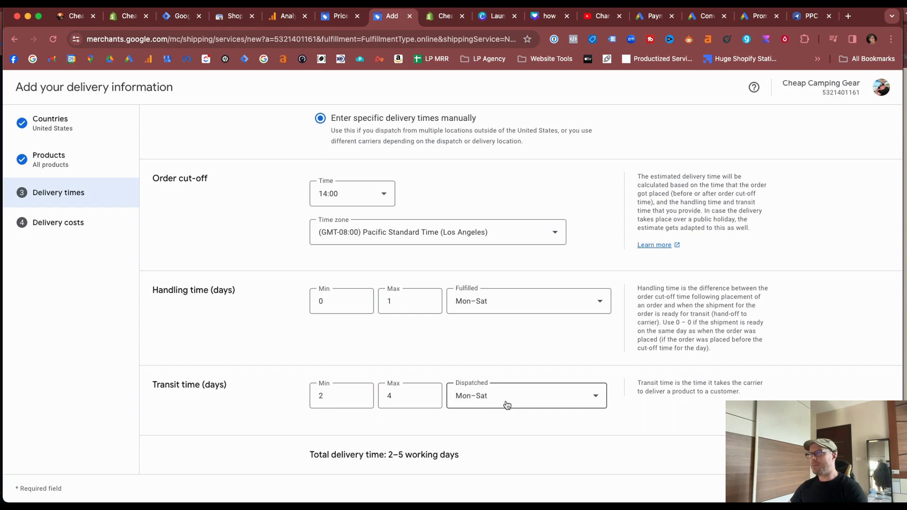
scroll(505, 404, up, 2)
click(520, 147)
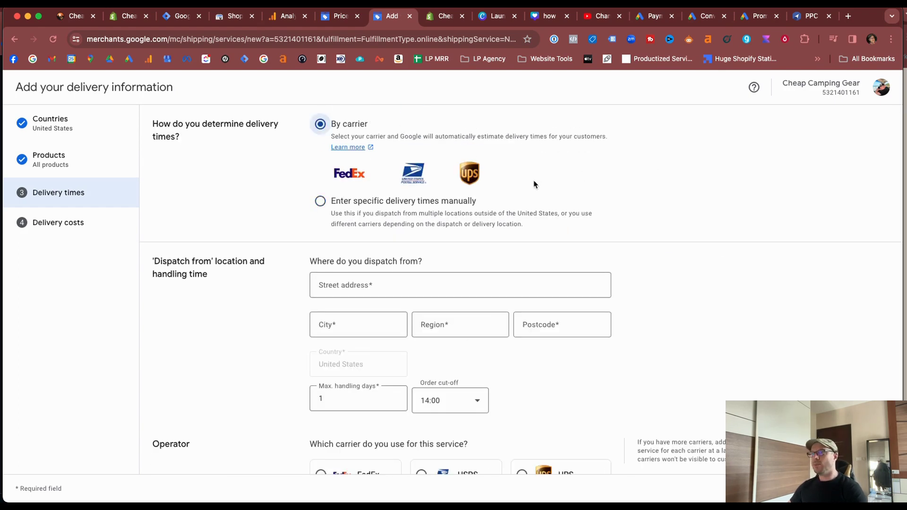
scroll(534, 184, down, 2)
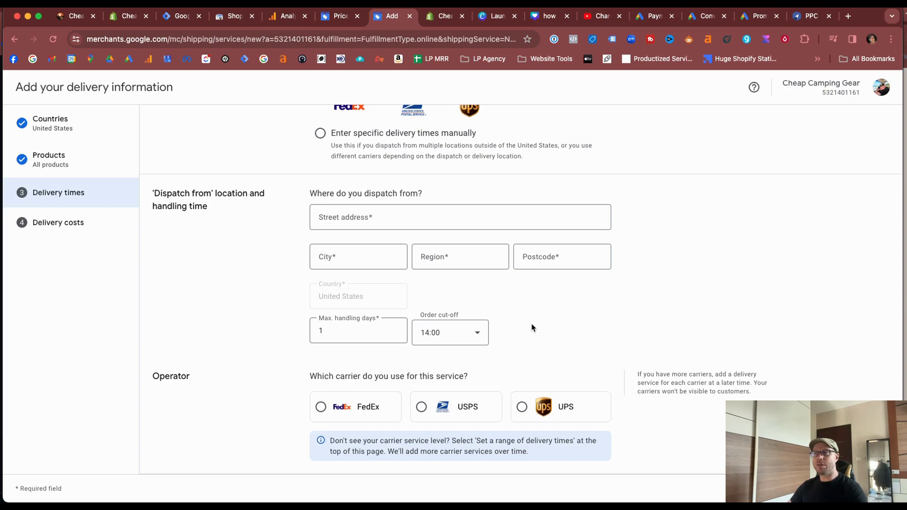
scroll(532, 327, up, 3)
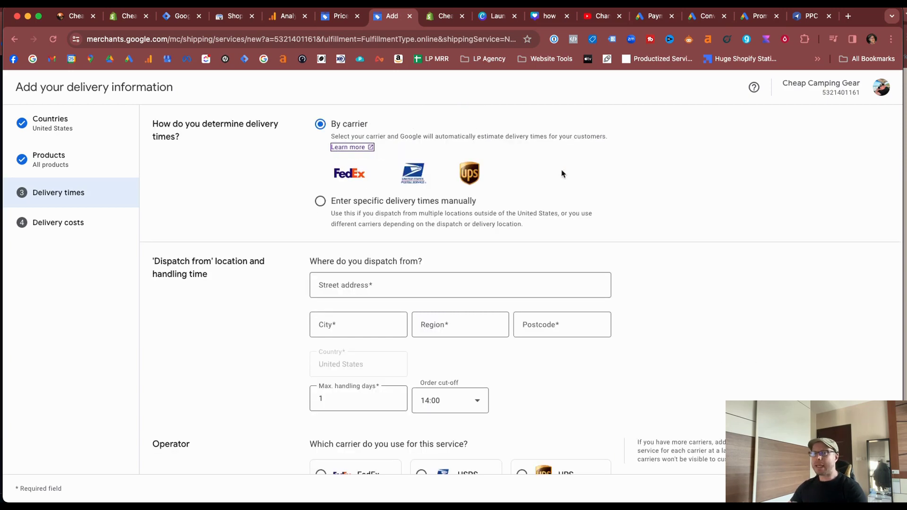
scroll(567, 175, down, 3)
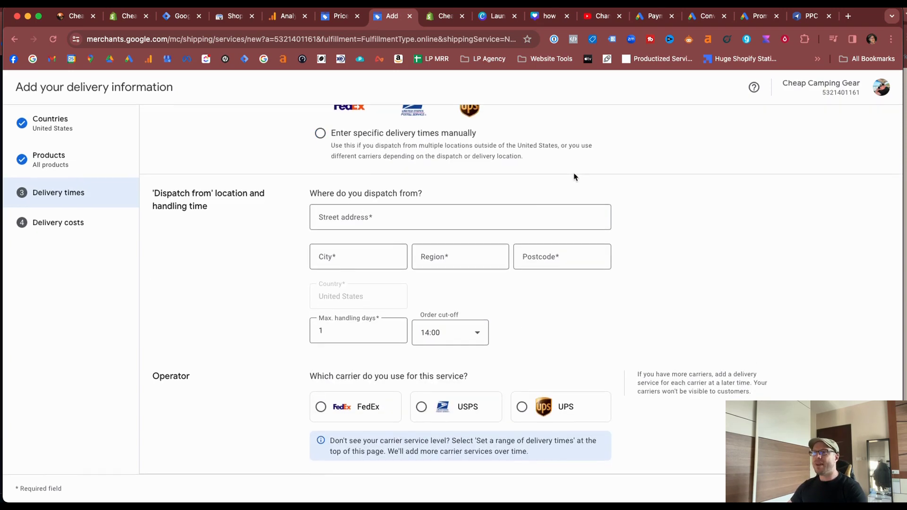
scroll(491, 152, up, 3)
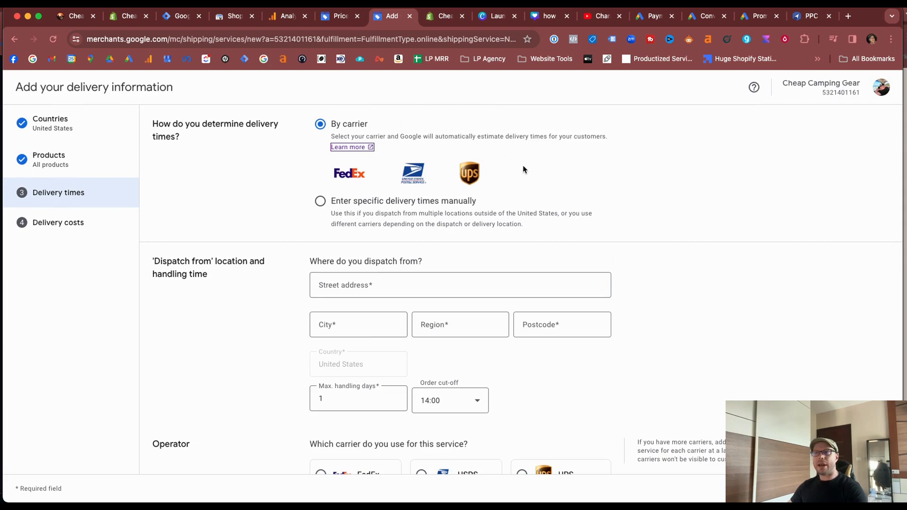
click(320, 201)
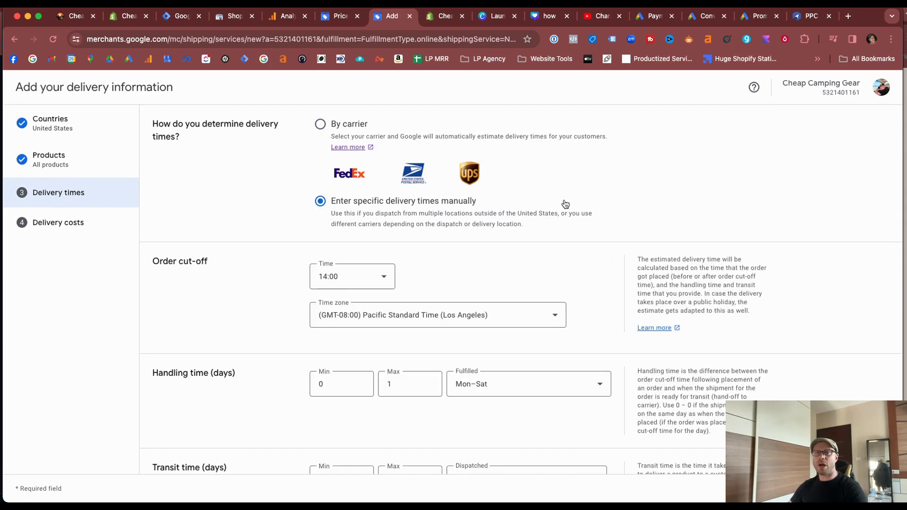
Set the order cut-off to 17:00 in the (GMT-05:00) Eastern Standard Time (New York) time zone
scroll(472, 236, down, 2)
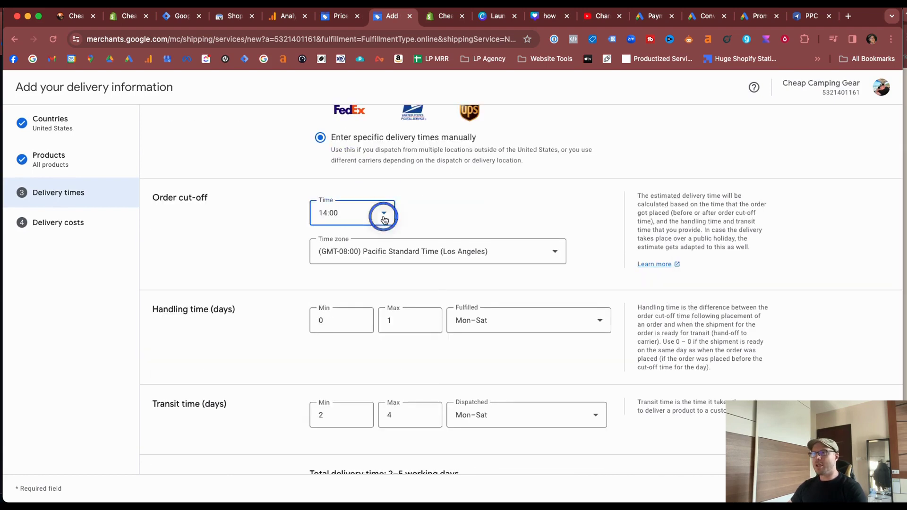
click(382, 213)
scroll(382, 298, down, 5)
scroll(382, 297, up, 3)
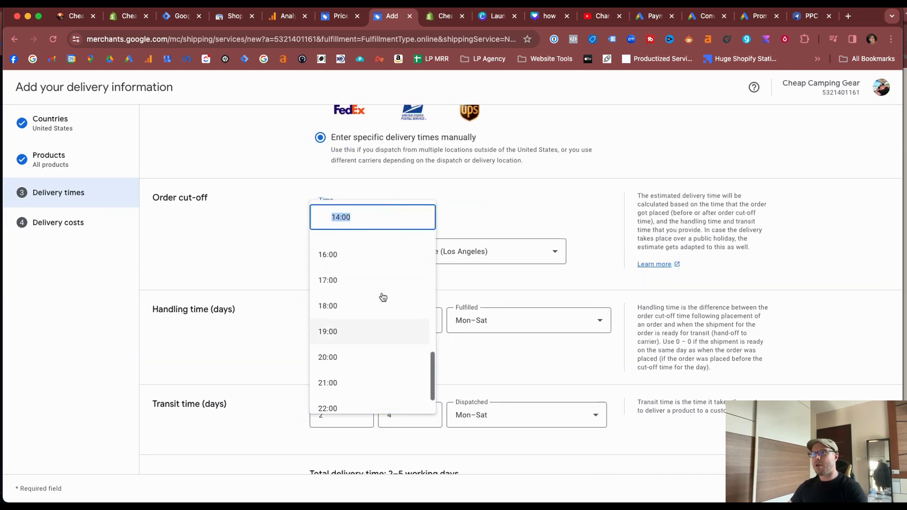
click(381, 286)
click(468, 252)
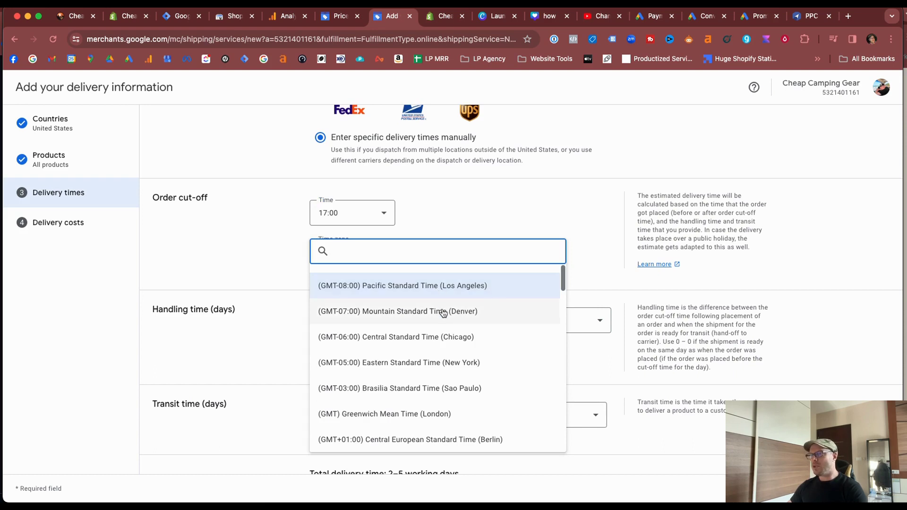
scroll(444, 312, down, 3)
scroll(443, 312, up, 3)
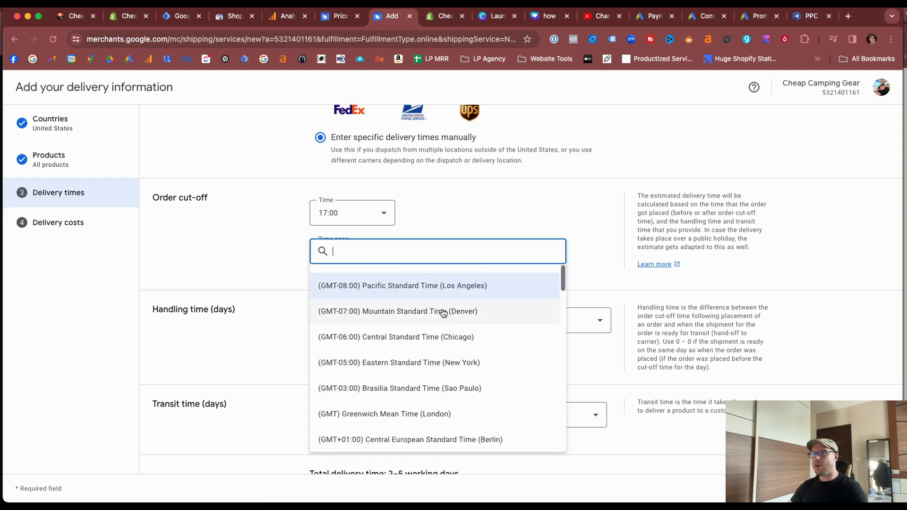
click(435, 363)
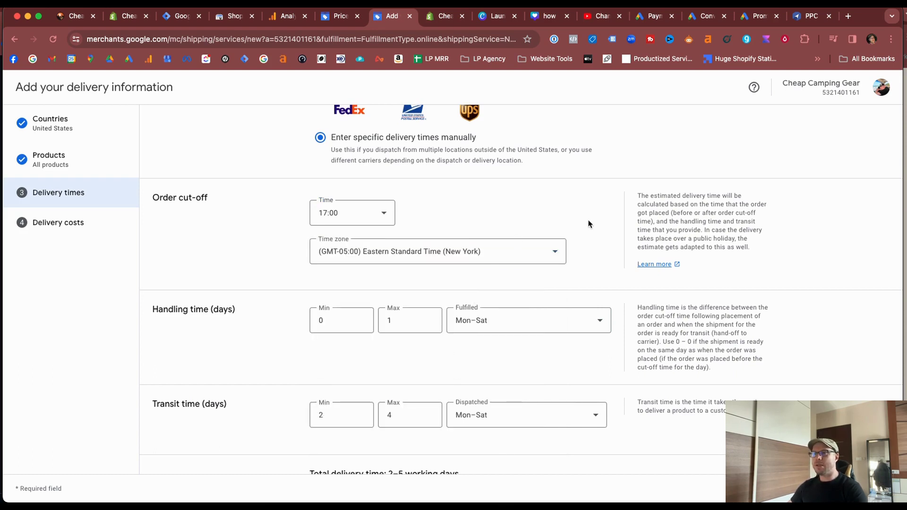
Set the maximum handling time to 3 days and the fulfilment days to Mon–Sun
click(384, 322)
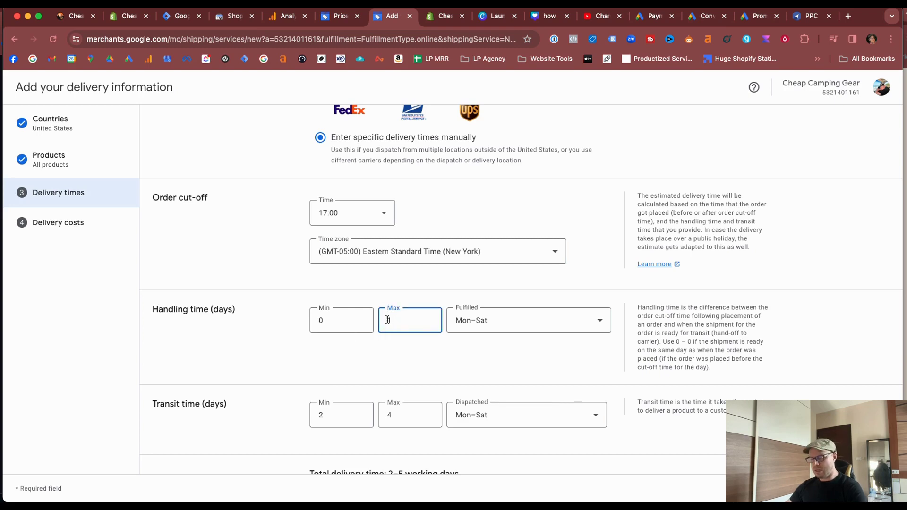
key(BackSpace)
text(3)
click(538, 333)
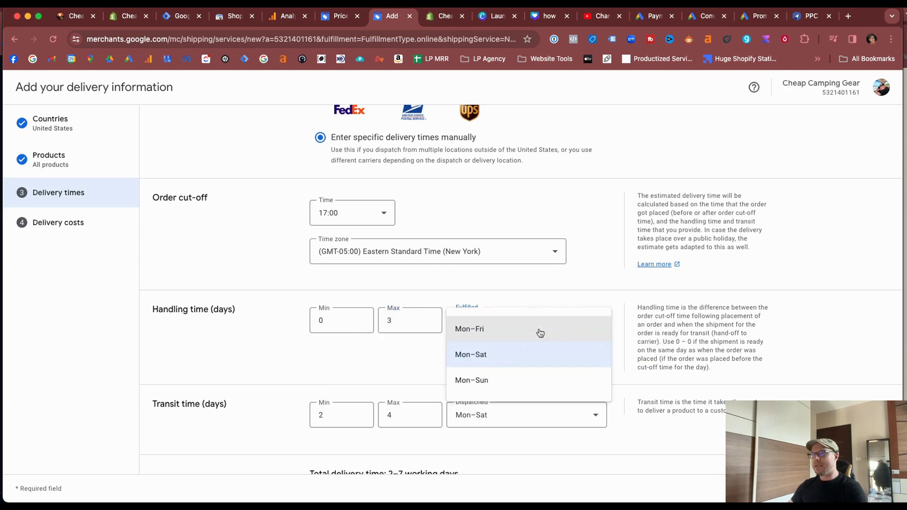
click(532, 374)
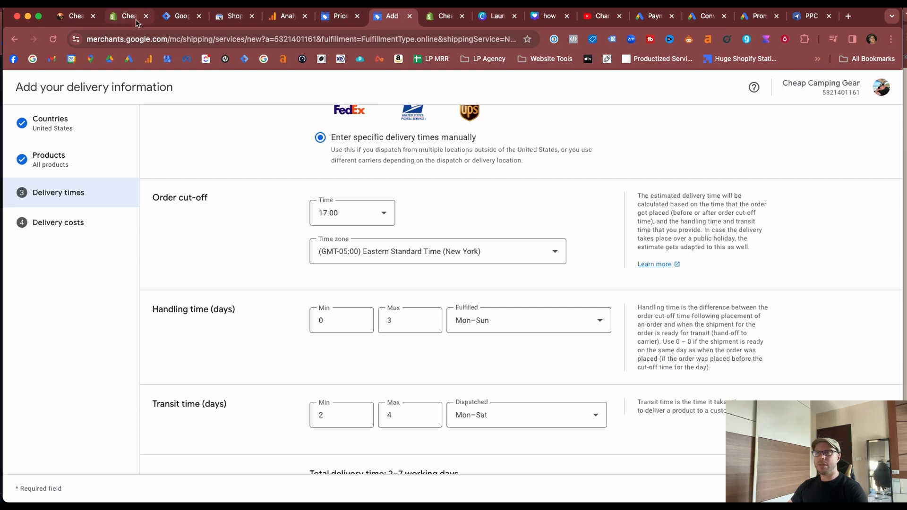
Examine the store's Shipping Policy page for its shipping cost, maximum delivery days and timeframes by region
key(super+1)
drag(377, 161, 520, 158)
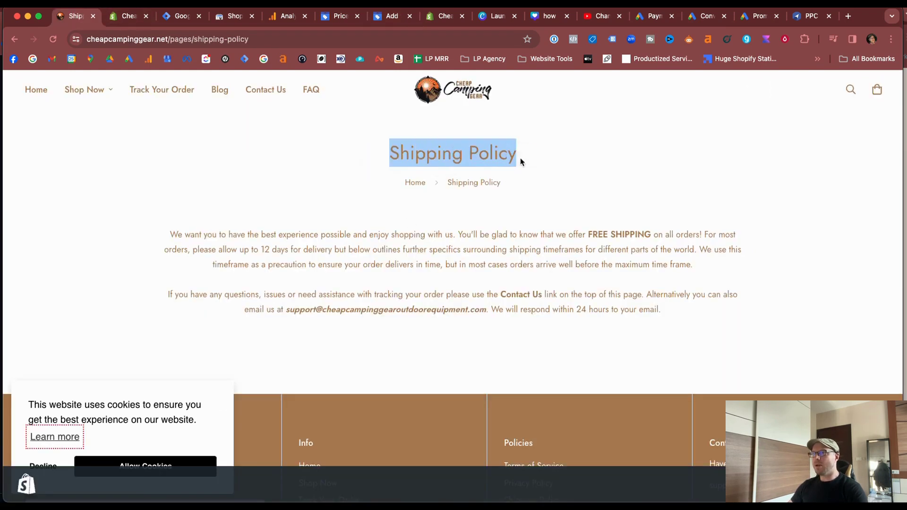
click(519, 159)
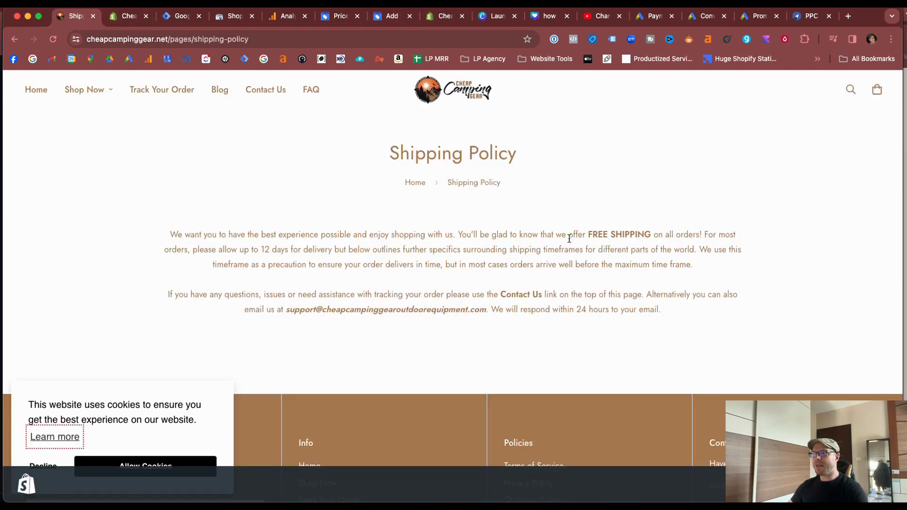
drag(583, 233, 650, 233)
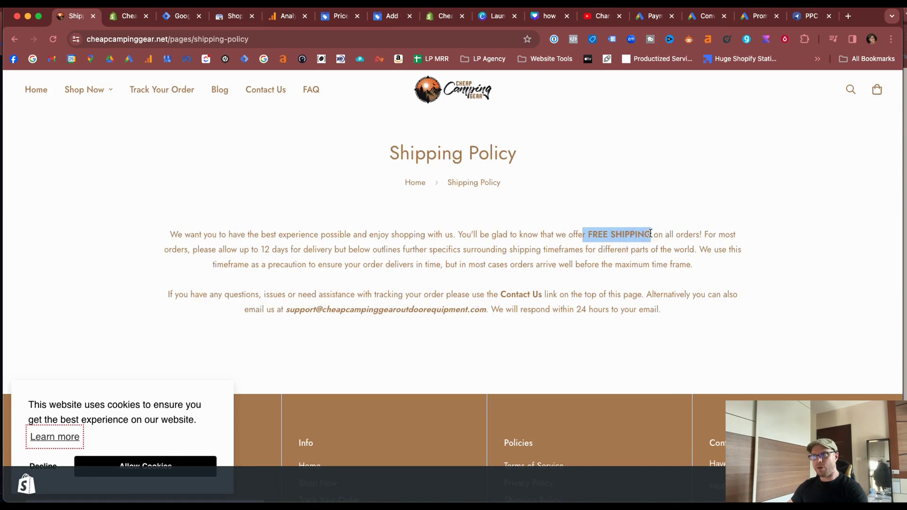
click(673, 238)
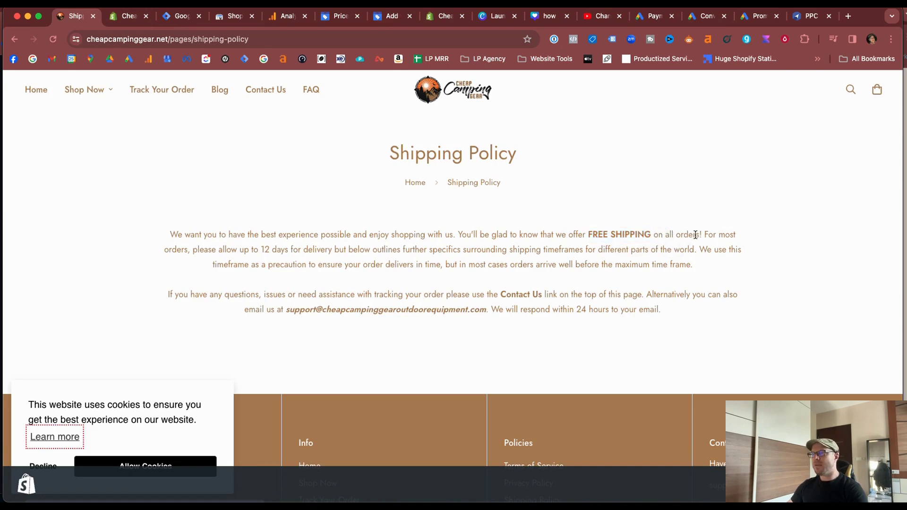
drag(198, 252, 710, 250)
click(331, 250)
click(710, 250)
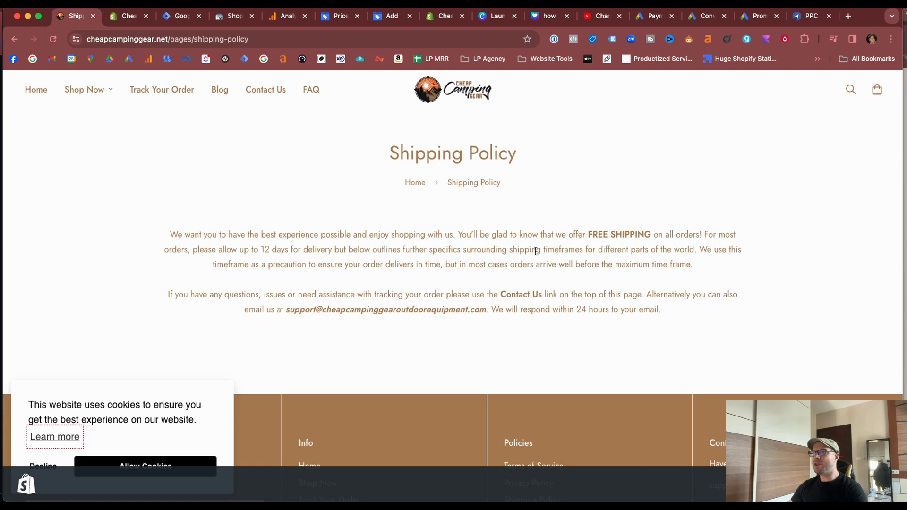
drag(537, 252, 688, 249)
click(691, 249)
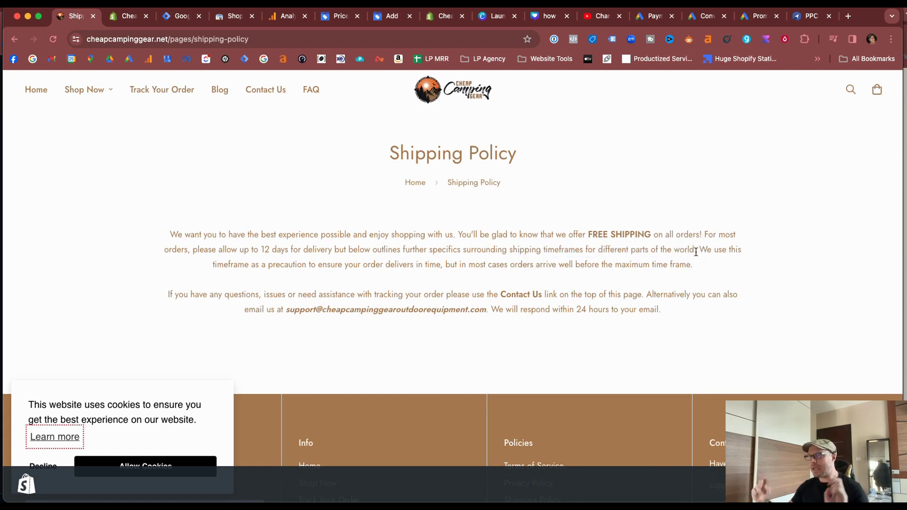
click(696, 252)
drag(696, 251, 694, 267)
click(694, 267)
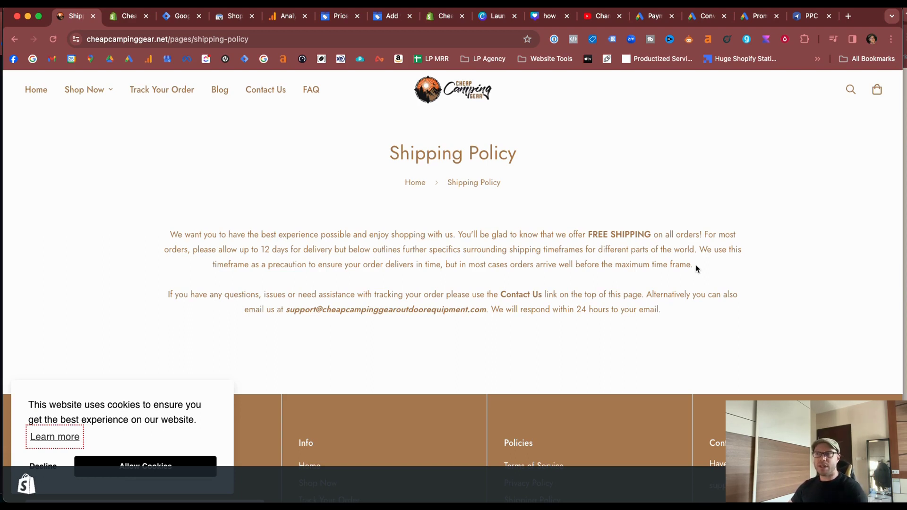
drag(251, 250, 404, 251)
click(405, 251)
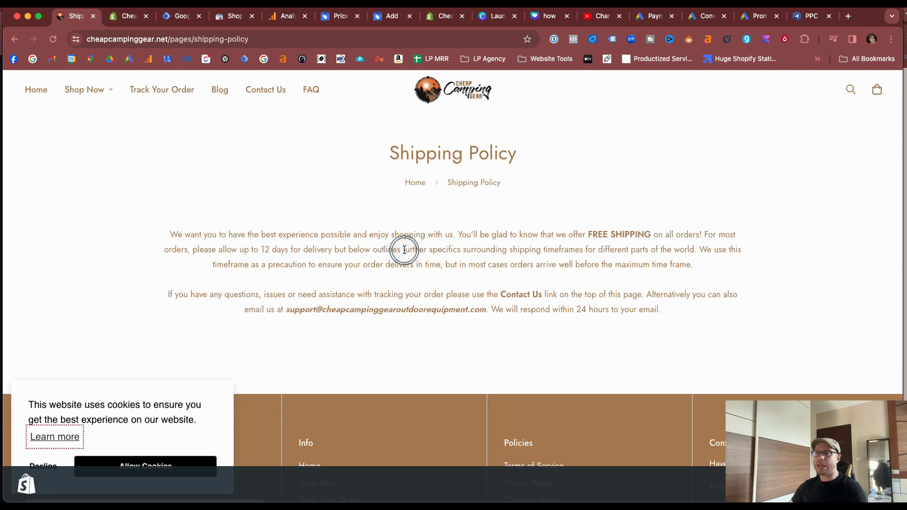
Set the transit time to a minimum of 0 and a maximum of 12 days, and continue to the delivery costs
click(391, 16)
click(331, 418)
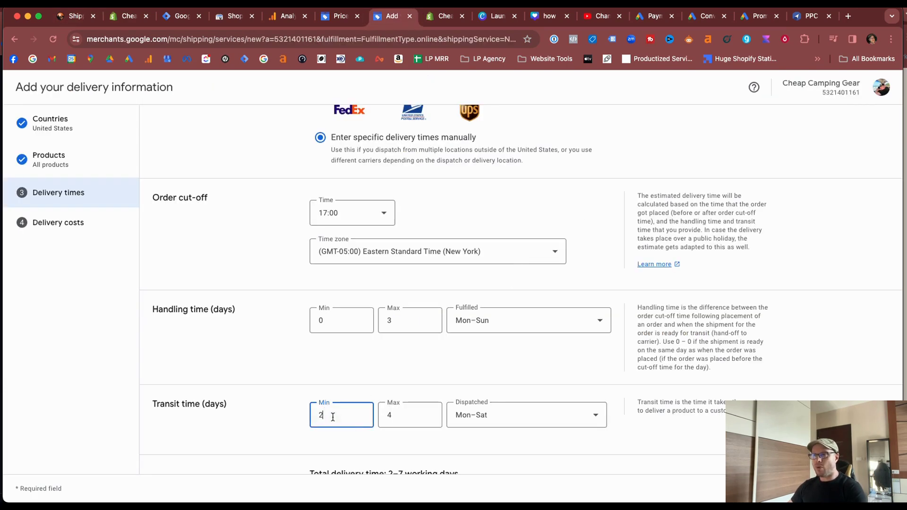
key(BackSpace)
text(0)
click(427, 412)
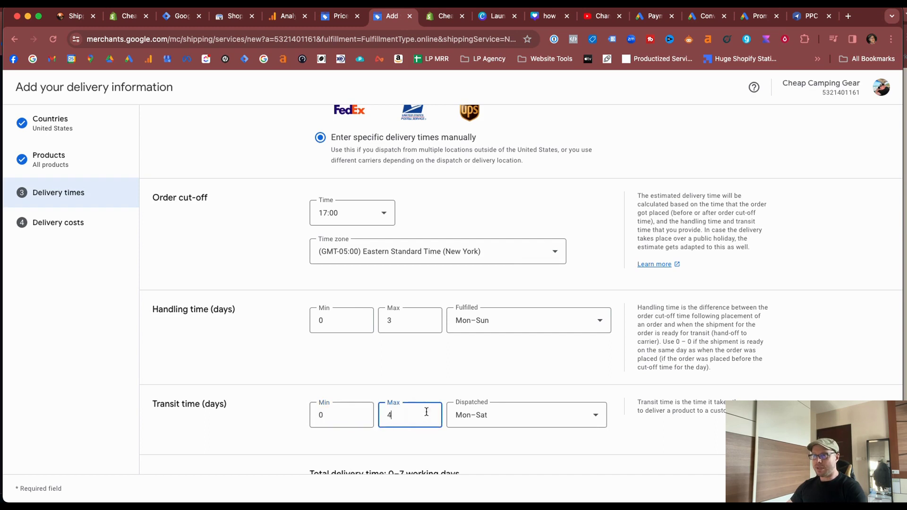
key(BackSpace)
text(12)
scroll(359, 439, down, 1)
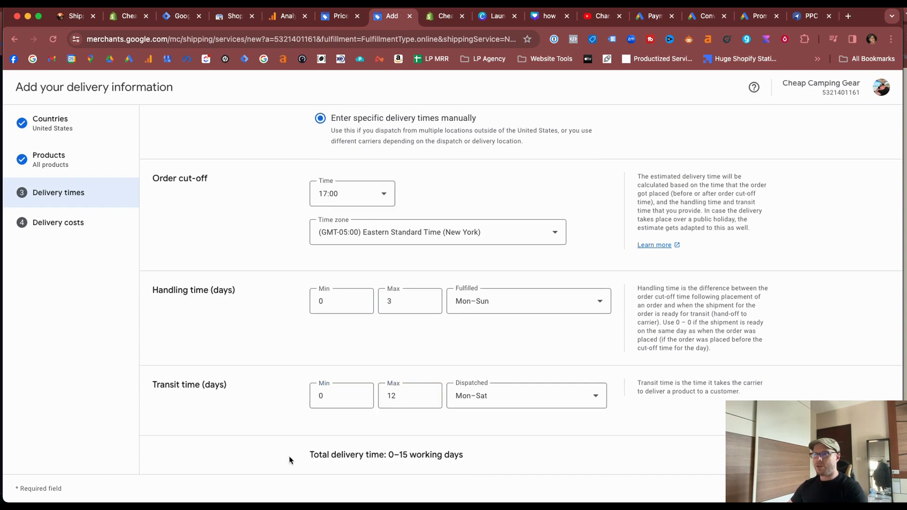
drag(289, 456, 477, 456)
click(477, 457)
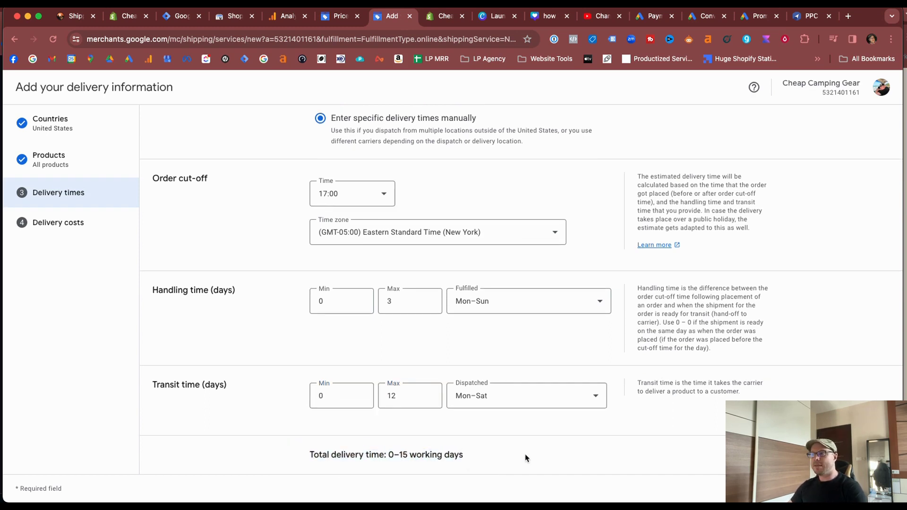
scroll(525, 459, up, 2)
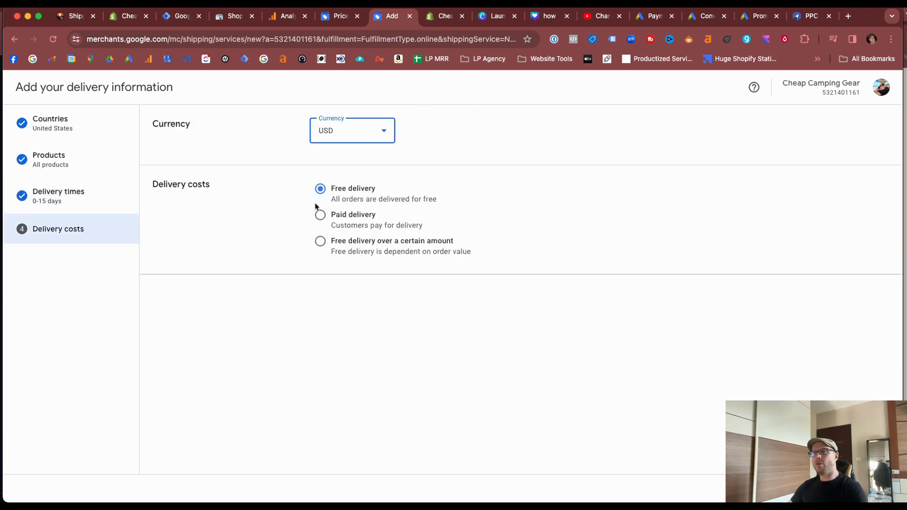
Examine the delivery cost settings offered for paid delivery and for free delivery over a certain amount
click(335, 215)
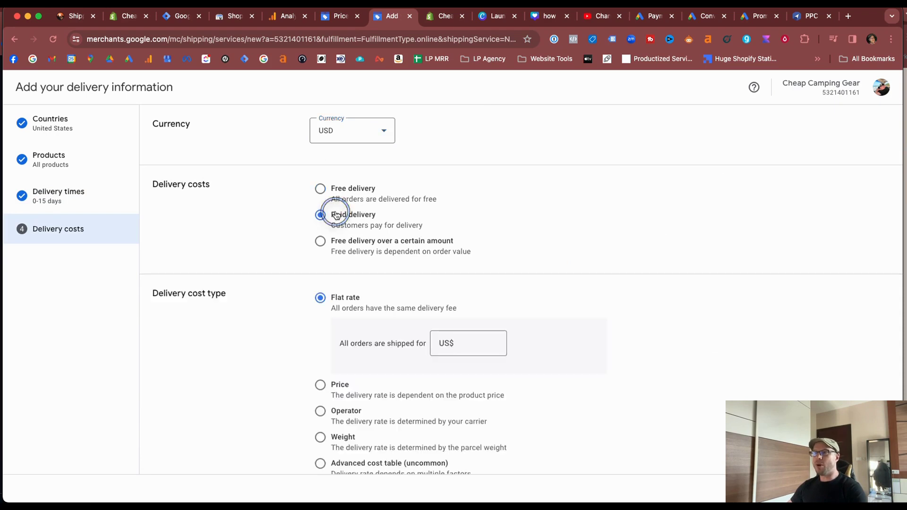
scroll(449, 313, down, 1)
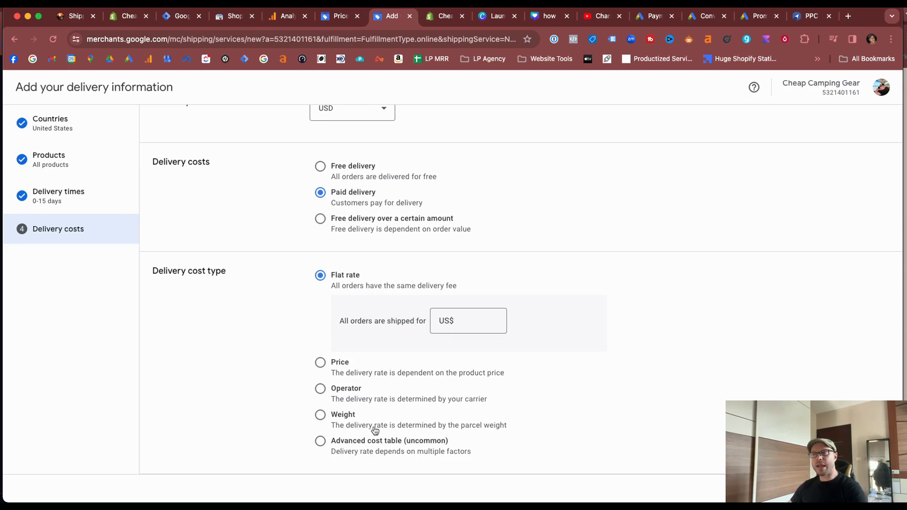
click(322, 219)
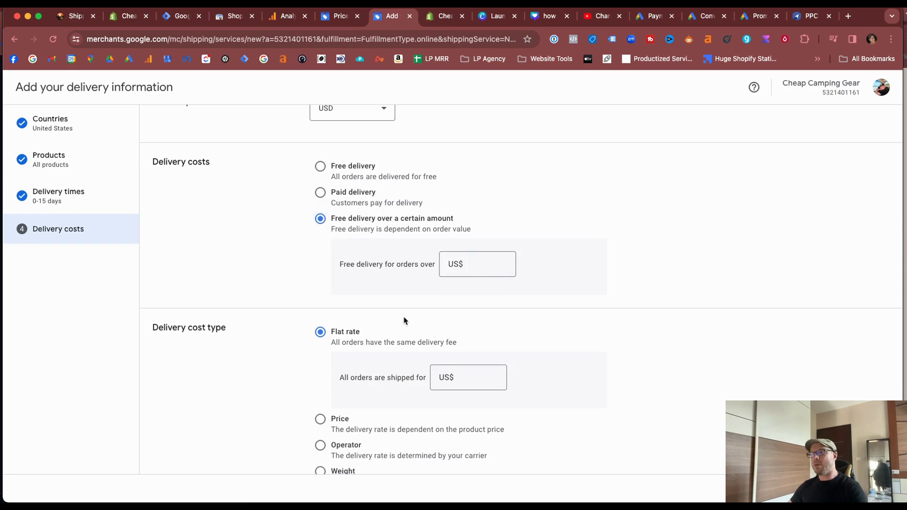
click(470, 265)
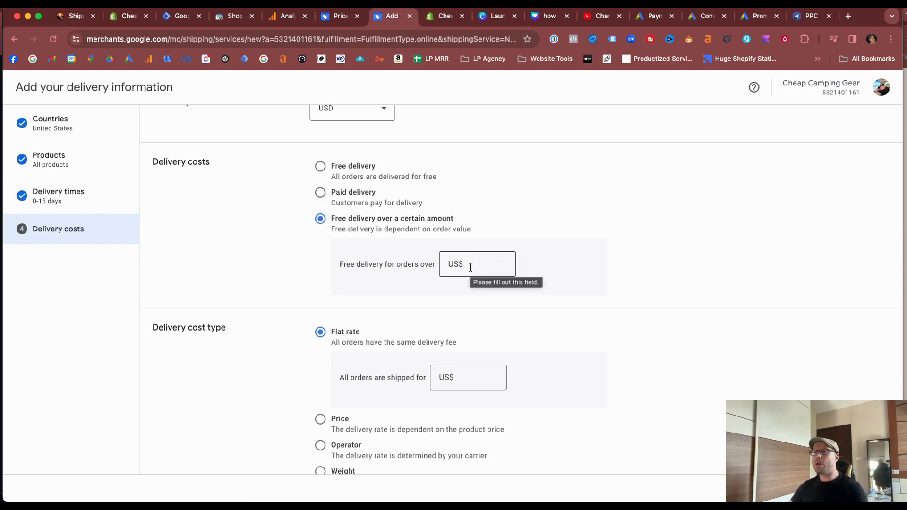
scroll(482, 285, down, 1)
scroll(482, 285, down, 3)
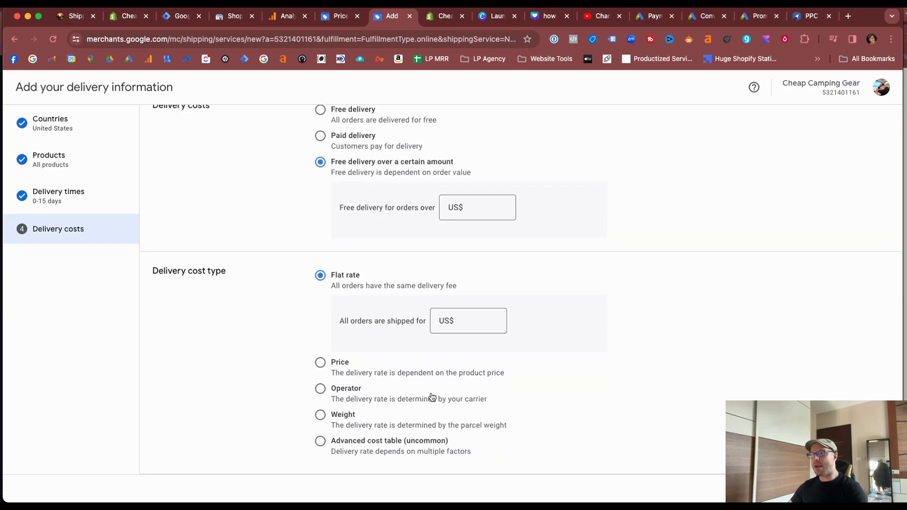
scroll(461, 407, up, 3)
scroll(448, 404, down, 3)
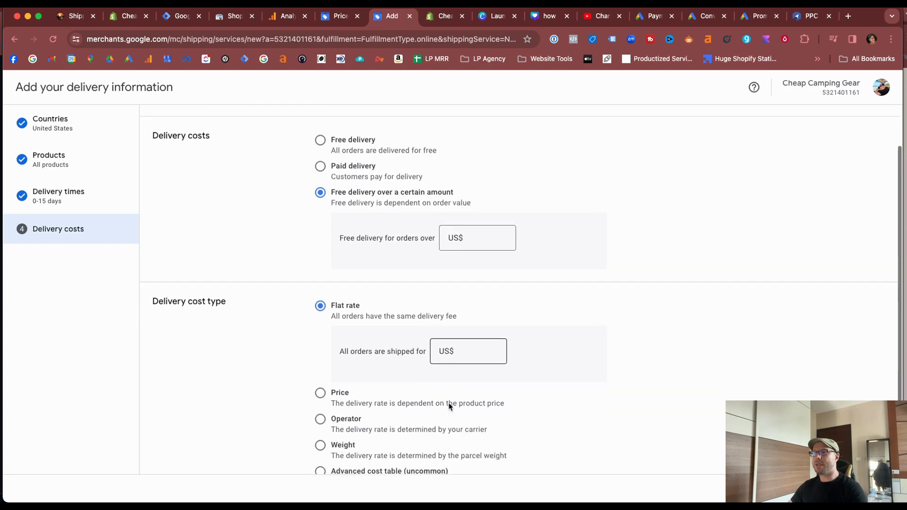
scroll(448, 404, up, 3)
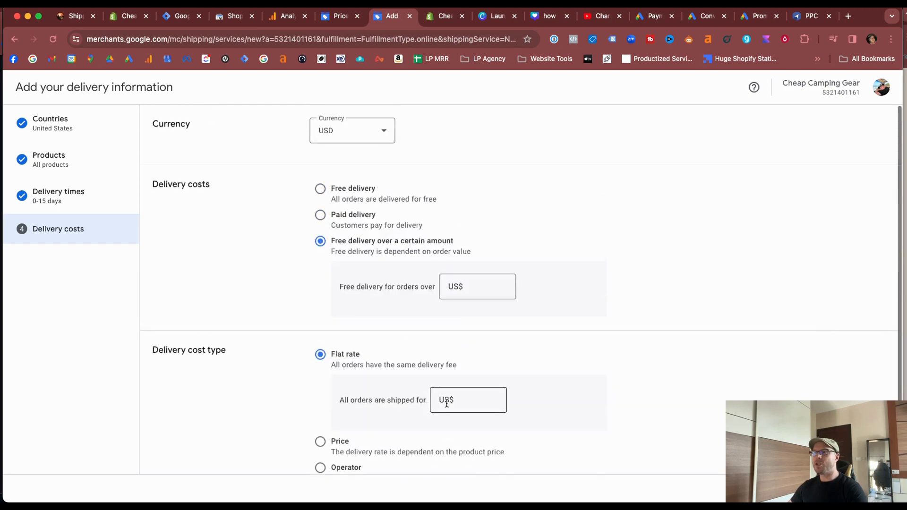
Choose free delivery for all orders and save the delivery information
click(320, 189)
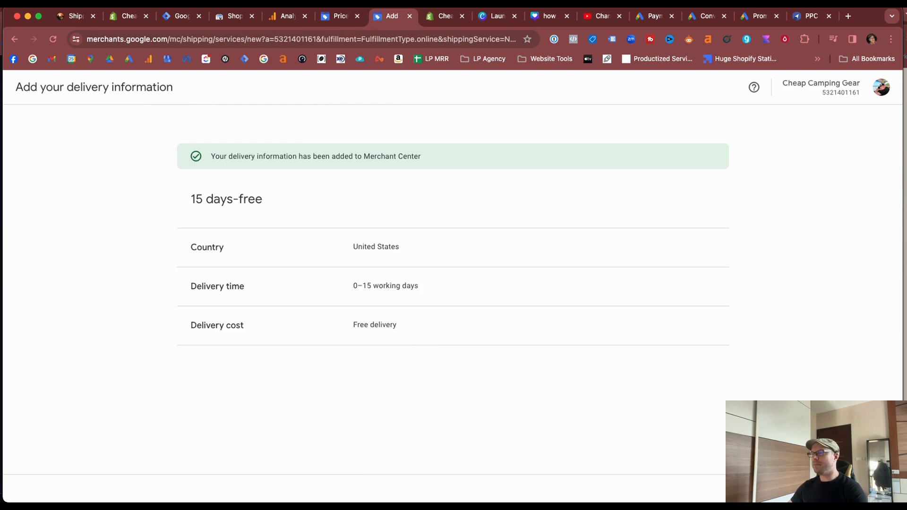
Start adding a return policy in Merchant Center and open the Return/Refund Policy page on the store's website
click(238, 149)
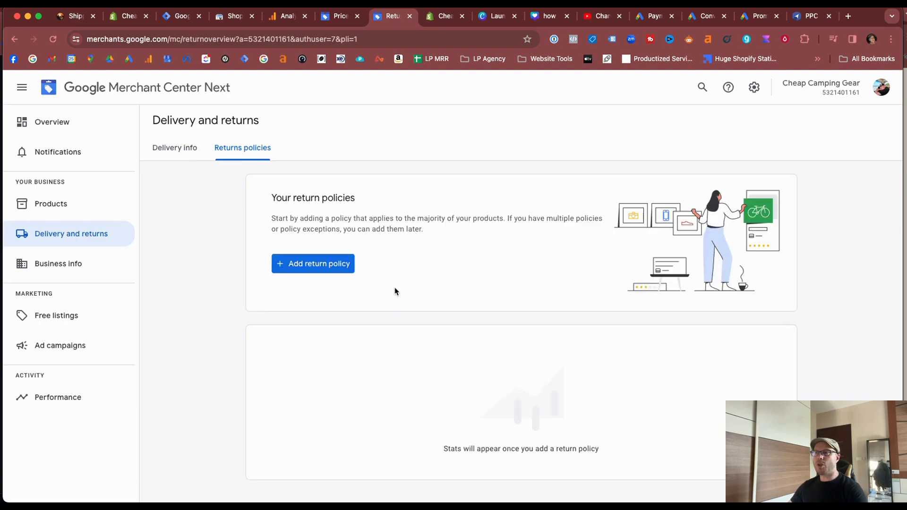
click(352, 267)
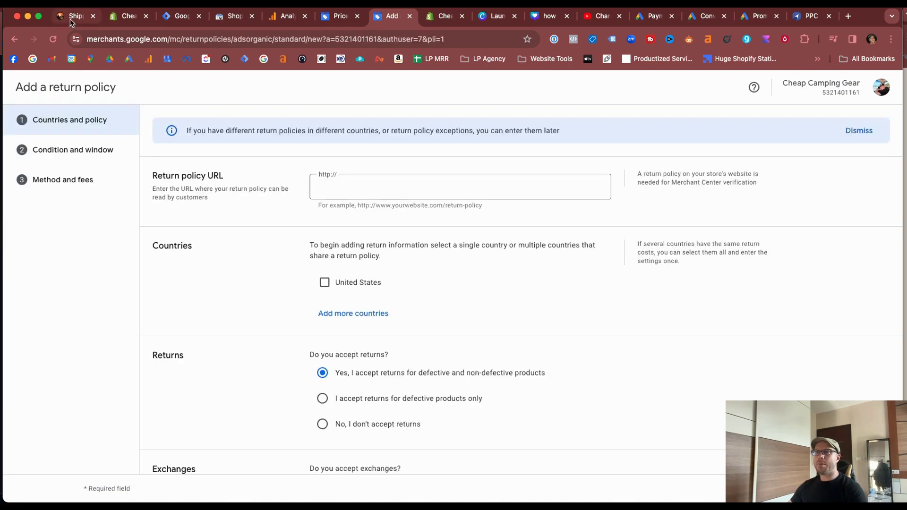
key(super+1)
scroll(546, 345, down, 3)
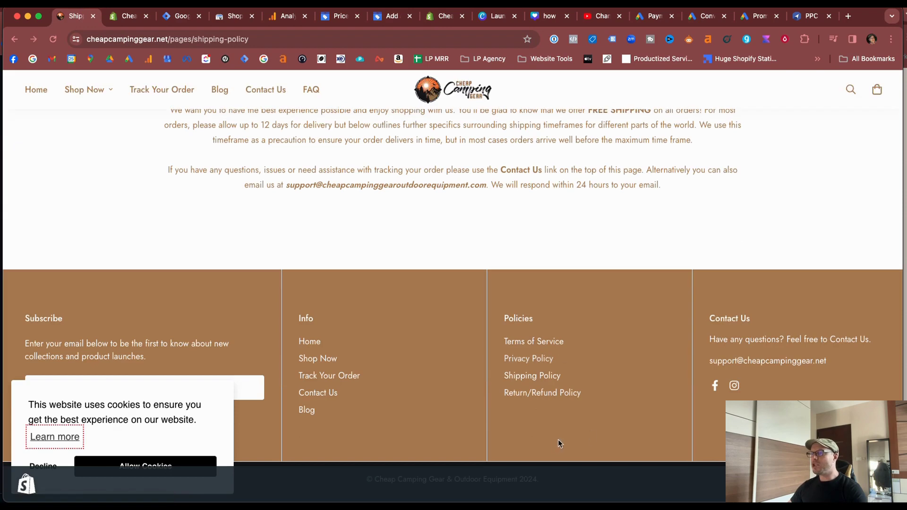
click(524, 398)
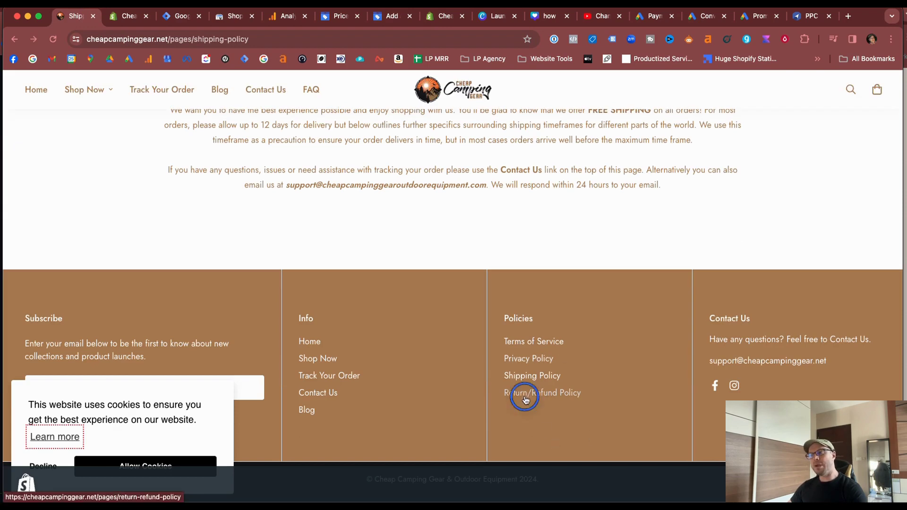
Examine the store's Return/Refund Policy page, including its return deadline, refund, exchange and return shipping sections
scroll(362, 220, down, 9)
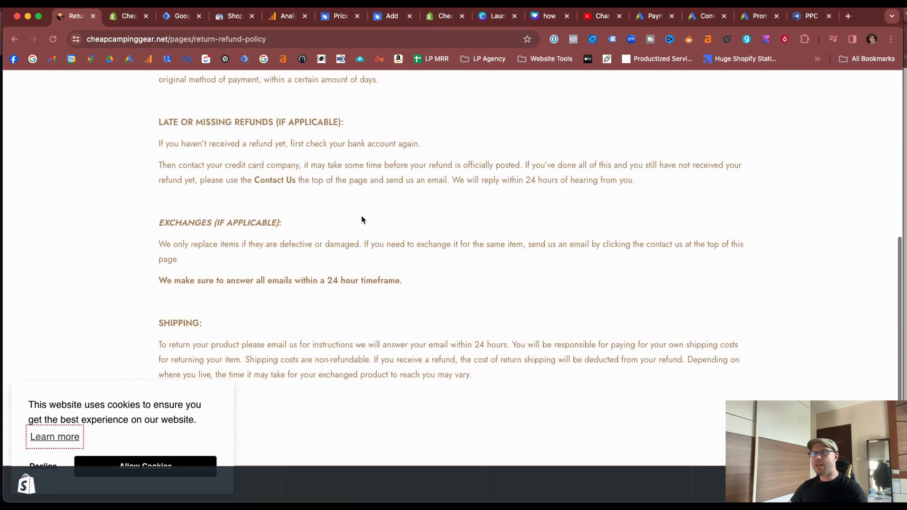
scroll(363, 219, up, 9)
scroll(362, 219, down, 7)
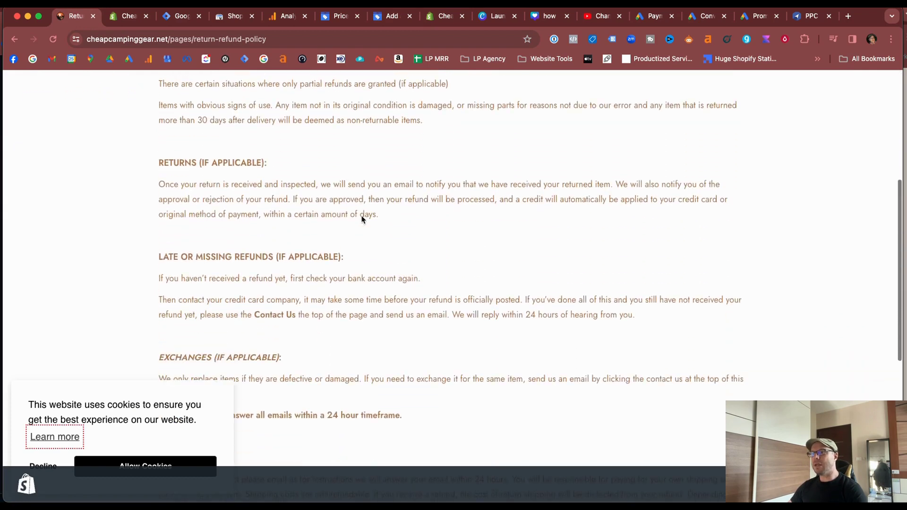
scroll(362, 219, down, 5)
scroll(362, 217, up, 5)
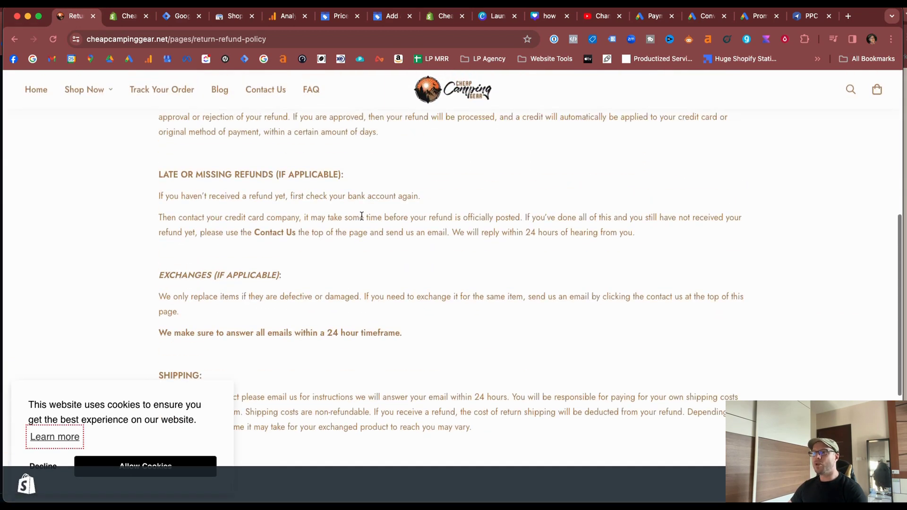
scroll(362, 217, down, 1)
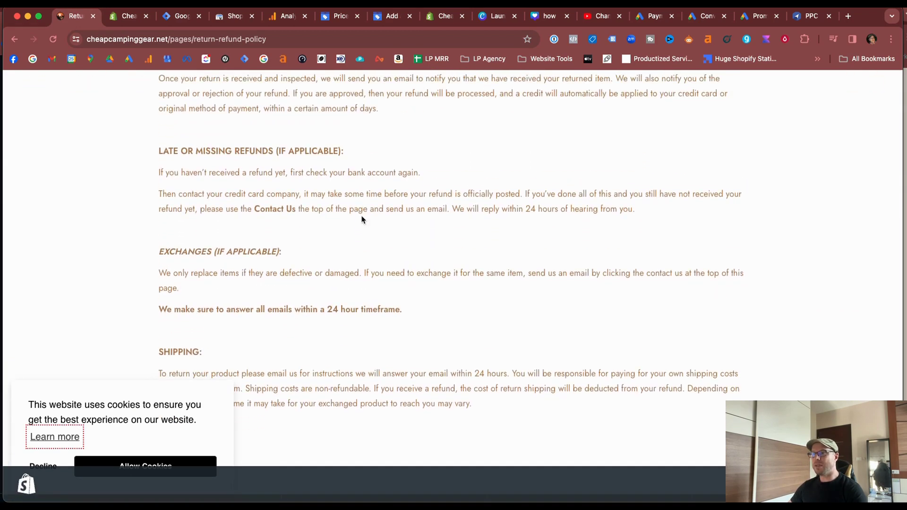
scroll(362, 220, up, 8)
click(145, 40)
key(super+c)
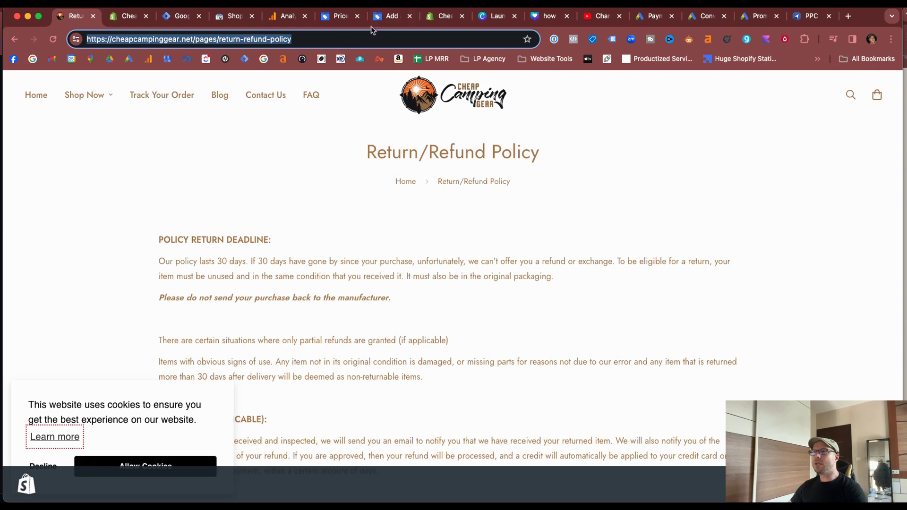
click(382, 15)
click(391, 181)
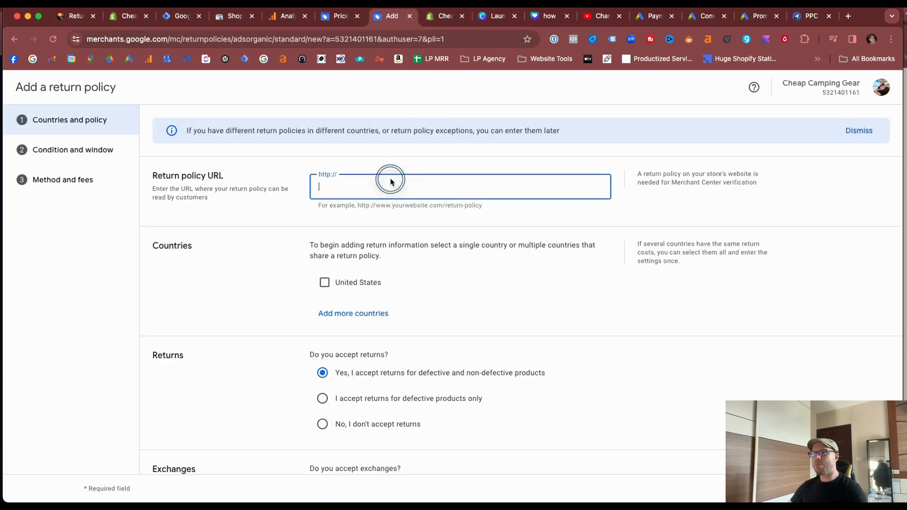
key(super+v)
click(489, 289)
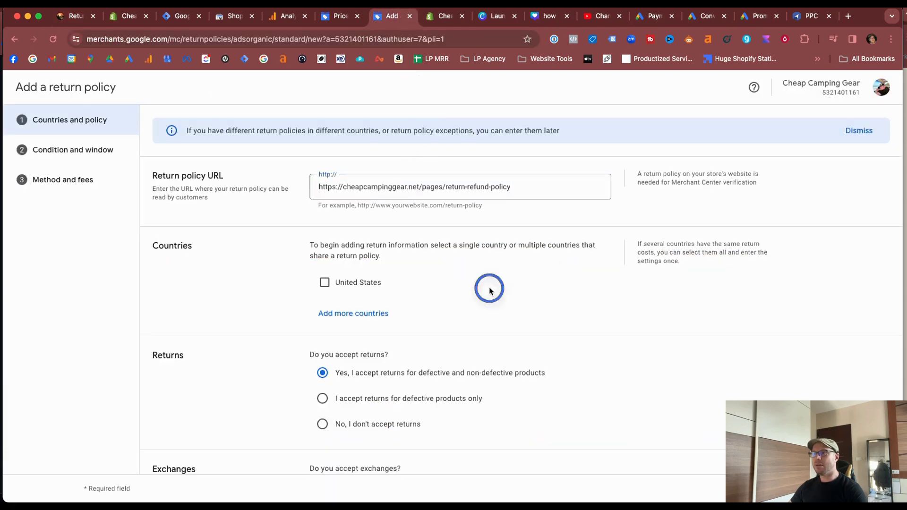
click(324, 282)
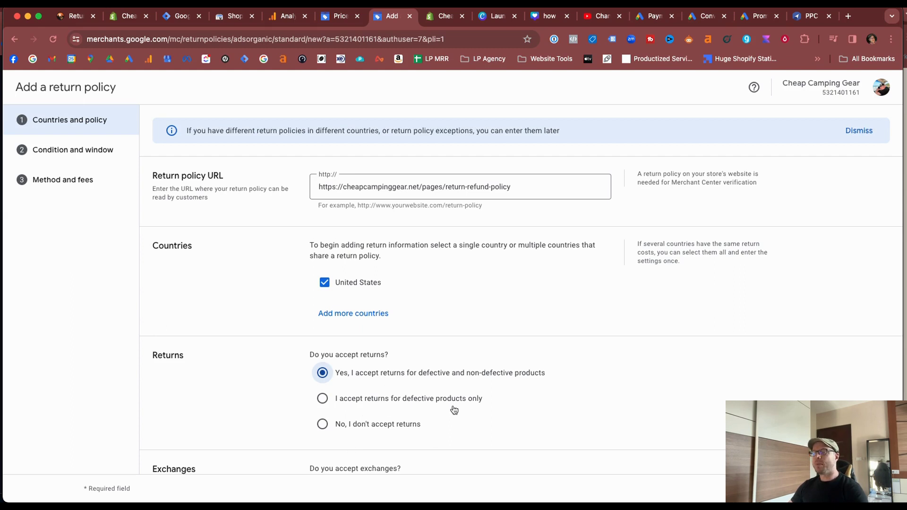
Examine the conditions under which the store's return policy treats items as non-returnable
key(super+1)
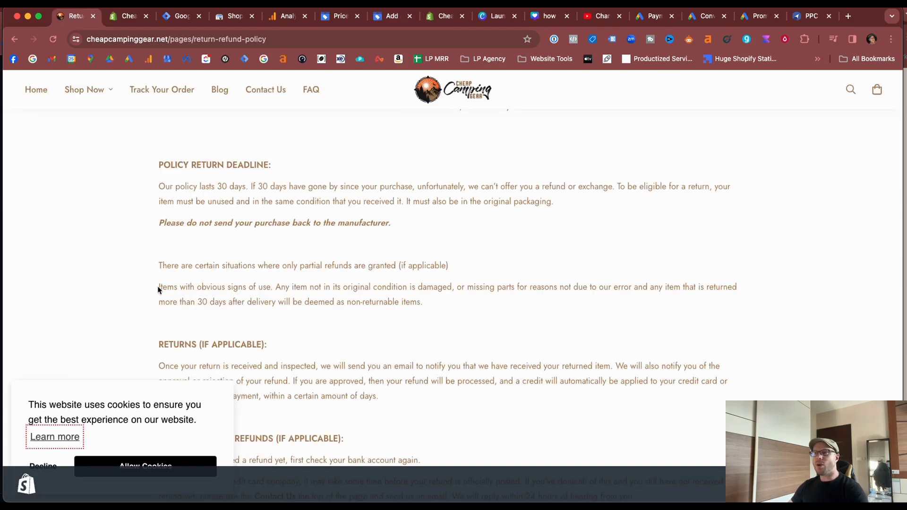
drag(158, 289, 421, 296)
click(431, 298)
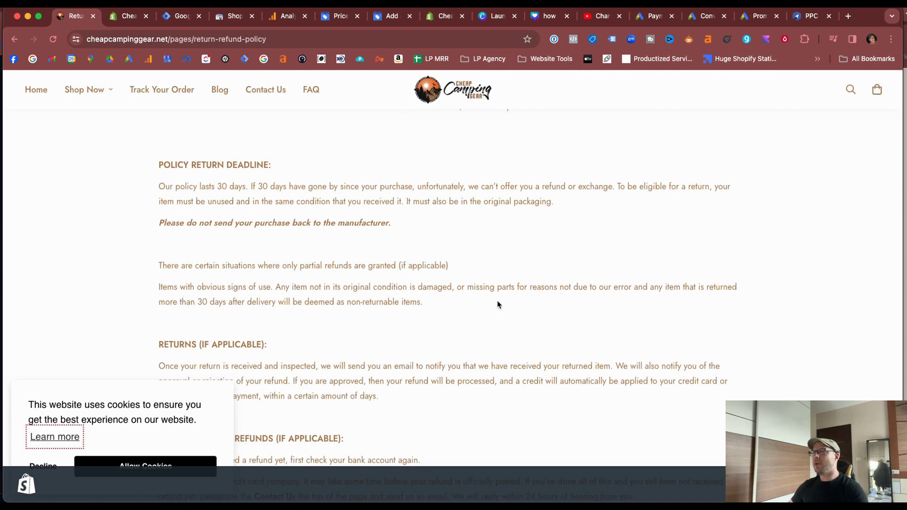
Accept returns for defective and non-defective products without exchanges, and continue to the condition and window settings
click(521, 310)
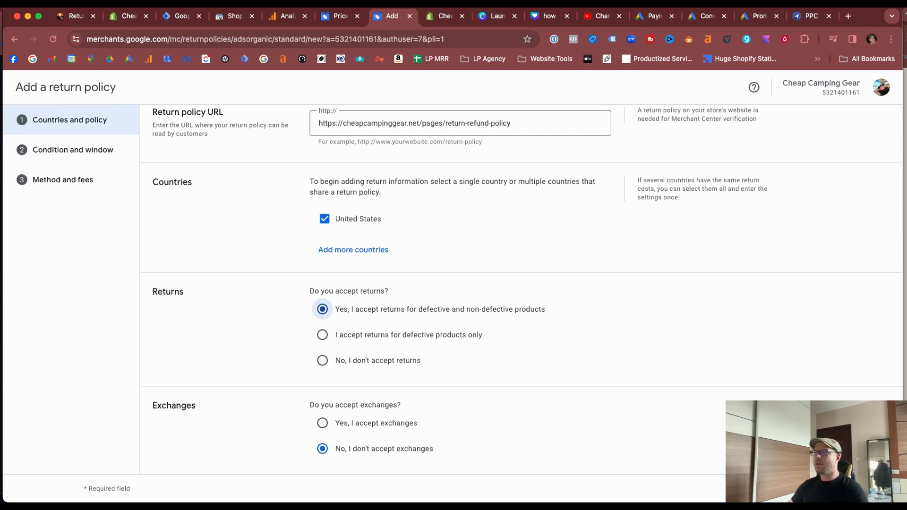
click(868, 488)
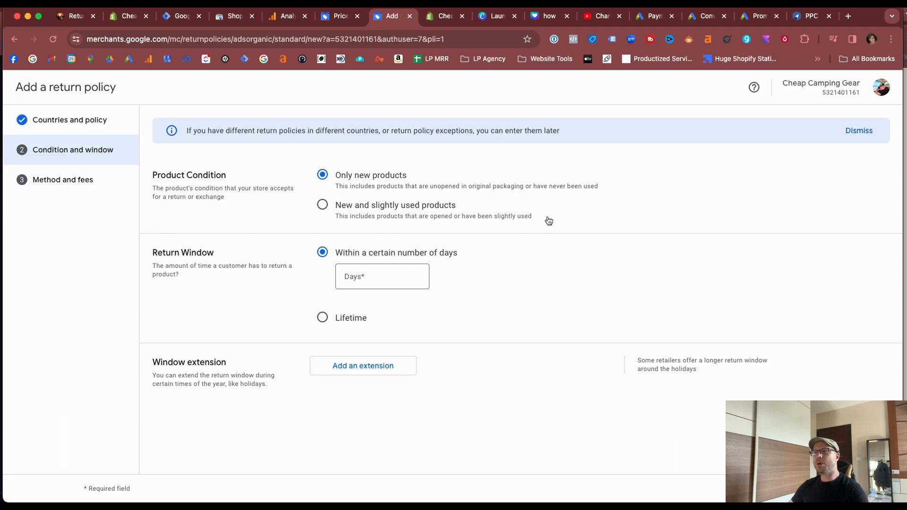
Check the return deadline on the store's policy page and set a return window of 30 days for only new products
key(super+1)
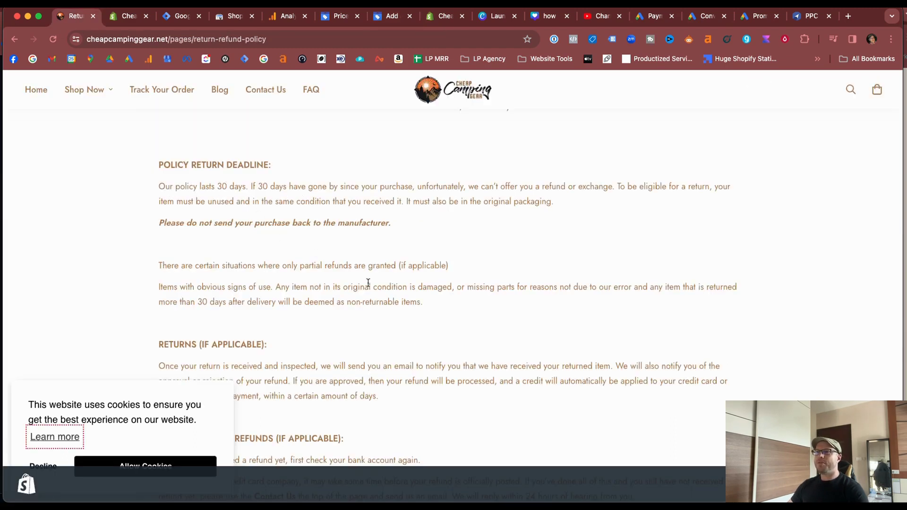
click(387, 16)
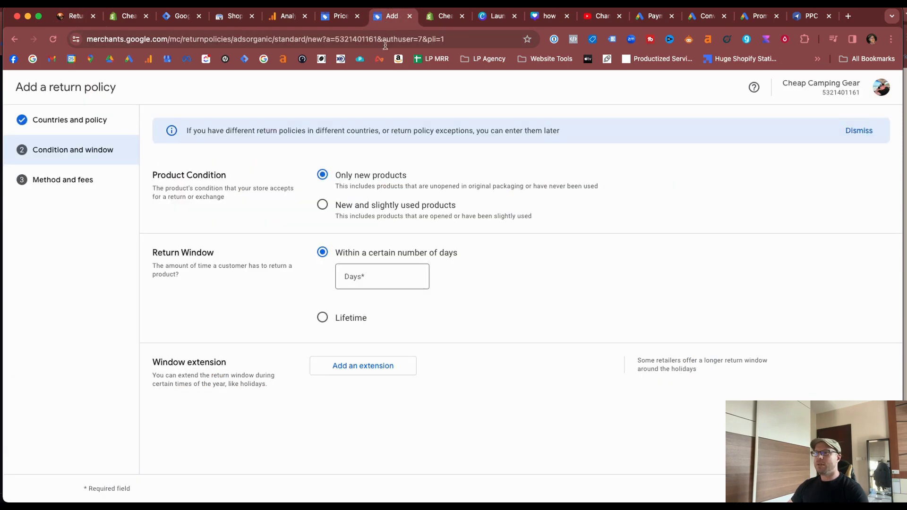
click(359, 278)
text(30)
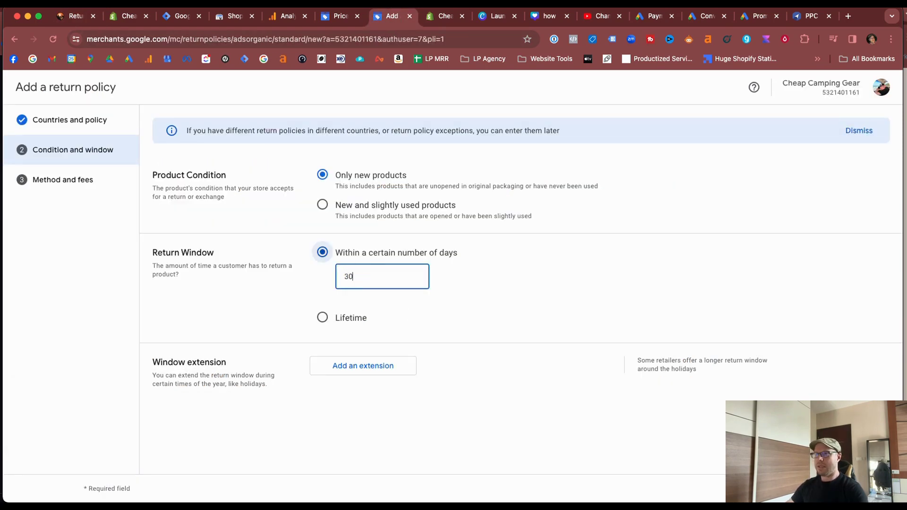
right_click(466, 300)
click(300, 426)
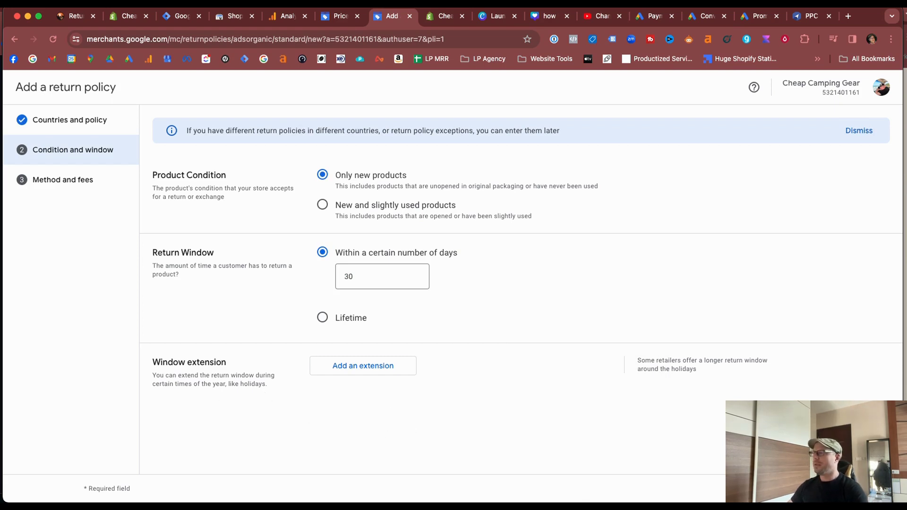
click(866, 489)
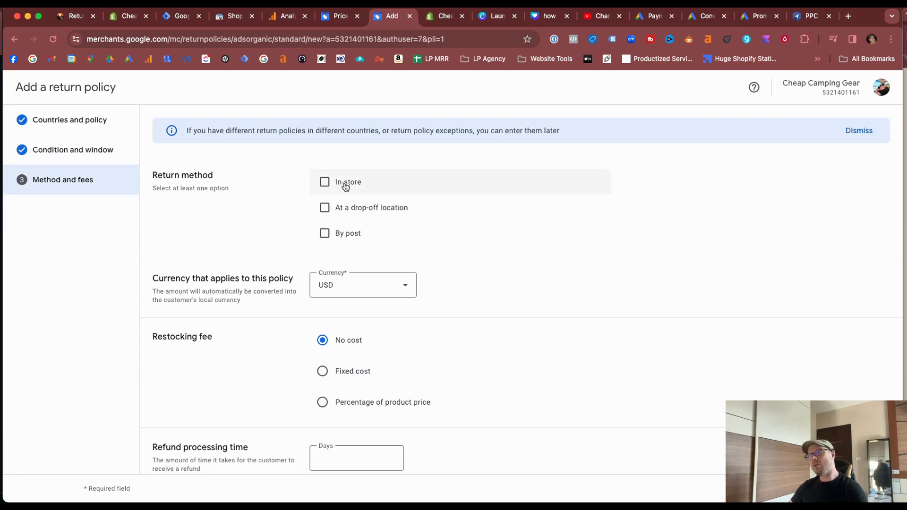
Accept returns by post and, per the store's shipping terms, set the return label to Download and print at the customer's responsibility
click(344, 238)
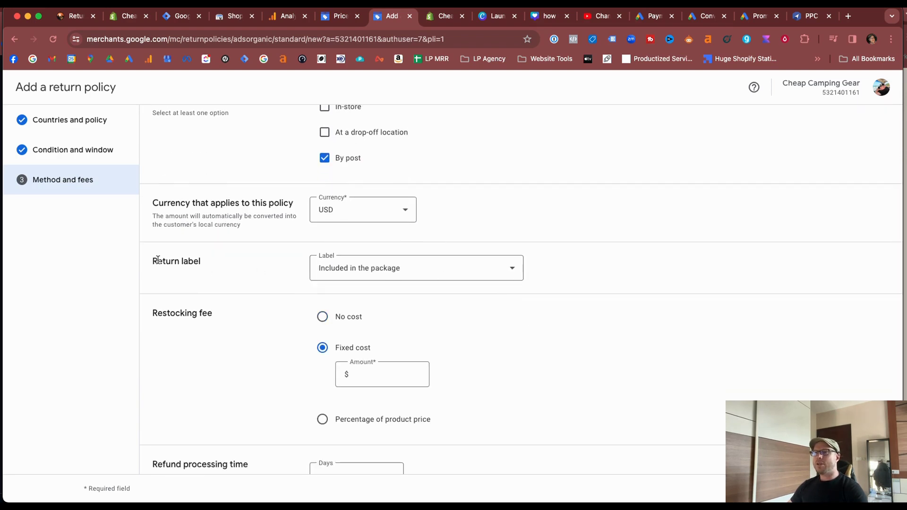
drag(158, 260, 247, 259)
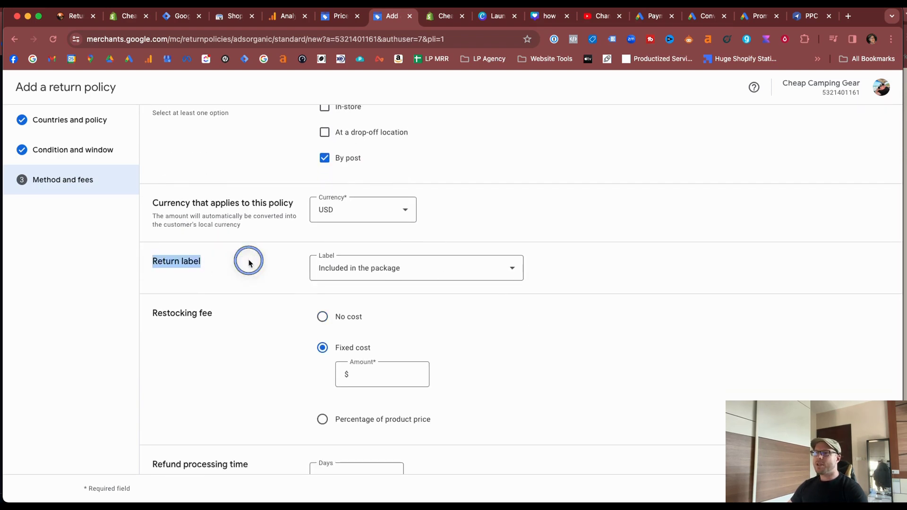
click(69, 18)
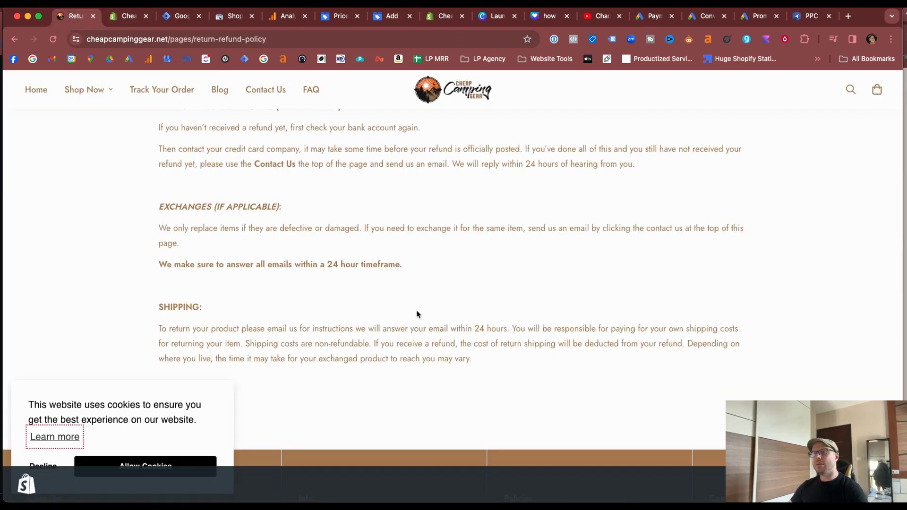
drag(168, 330, 449, 331)
click(504, 364)
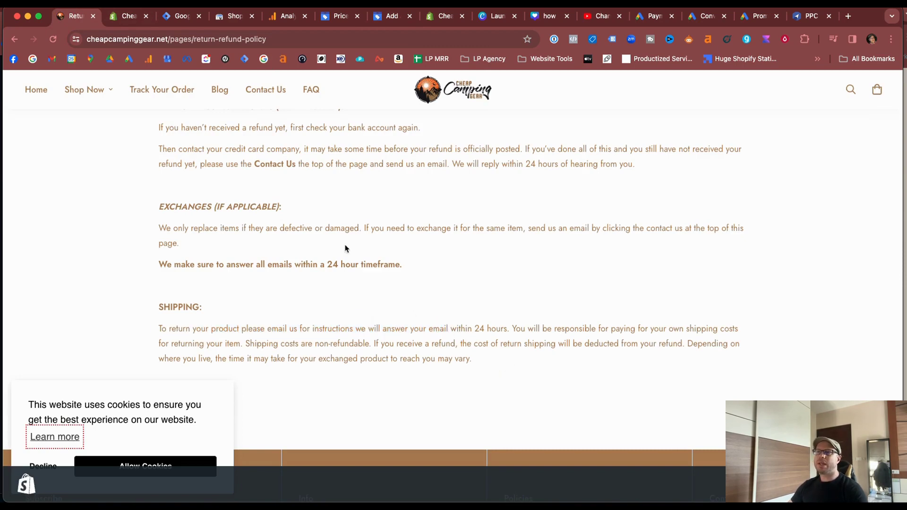
click(390, 16)
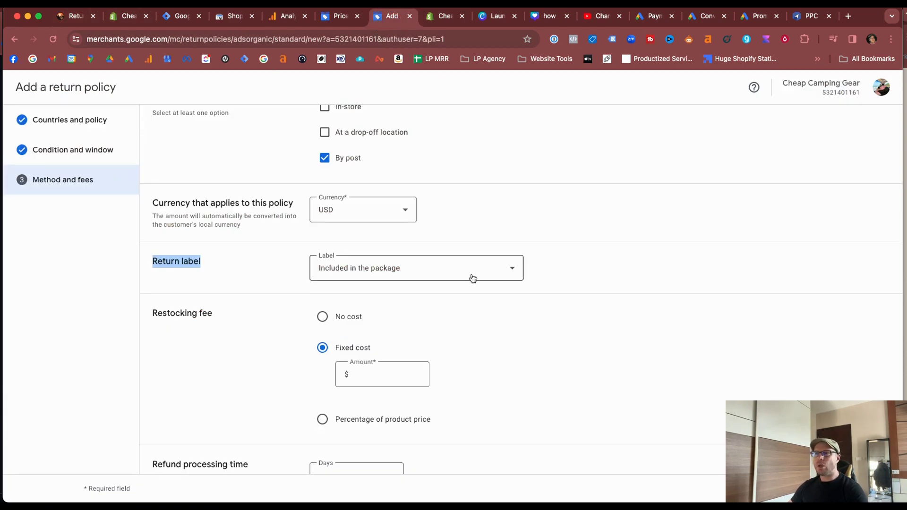
click(472, 278)
click(345, 302)
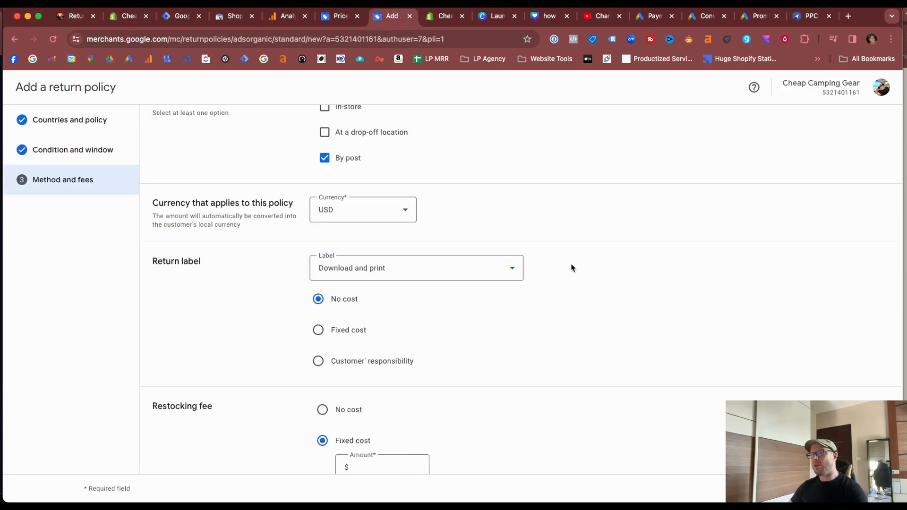
click(388, 361)
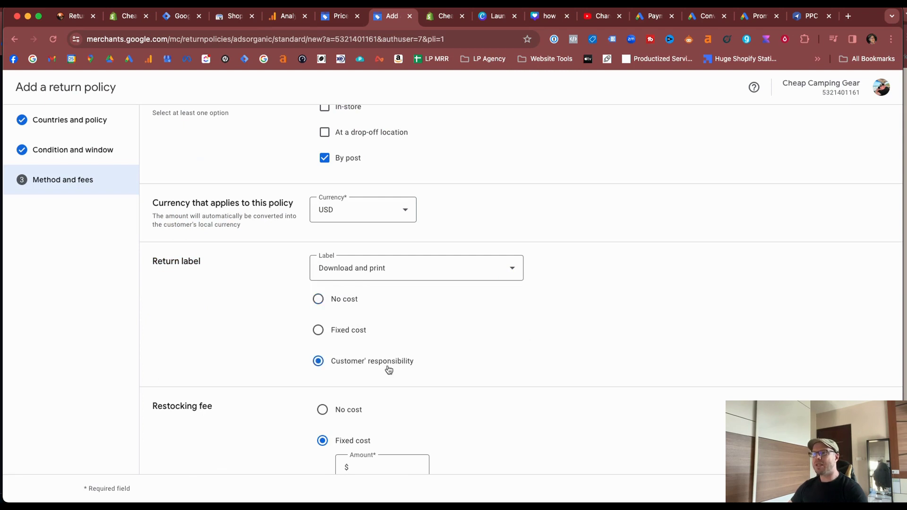
Set the restocking fee to no cost and the refund processing time to 14 days, and continue to the policy review
click(74, 19)
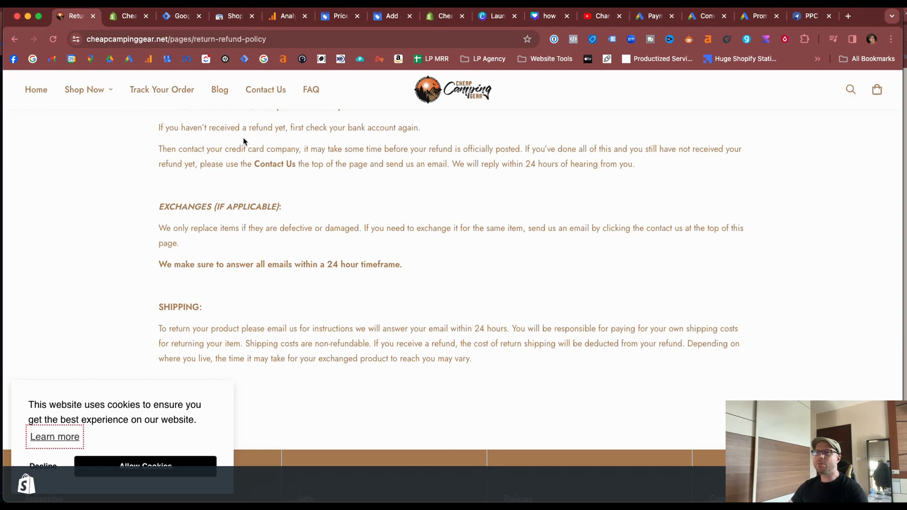
click(385, 19)
scroll(243, 297, down, 3)
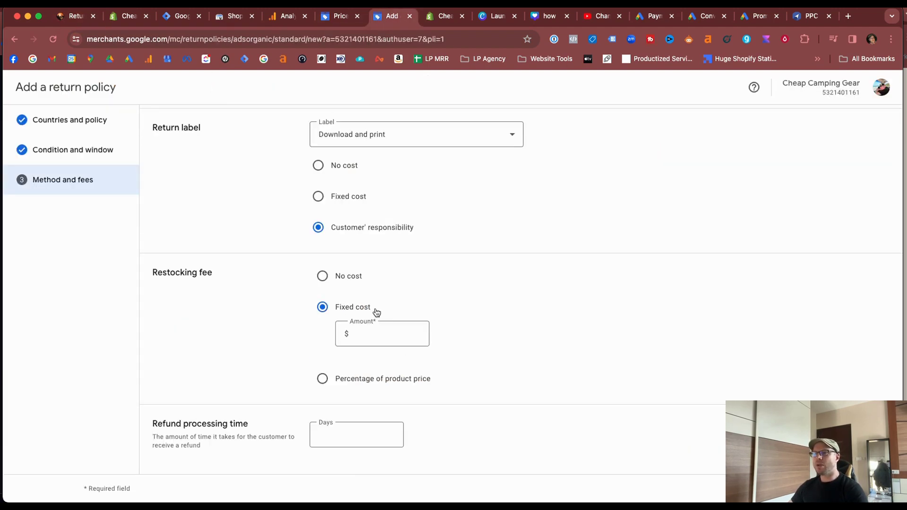
click(345, 279)
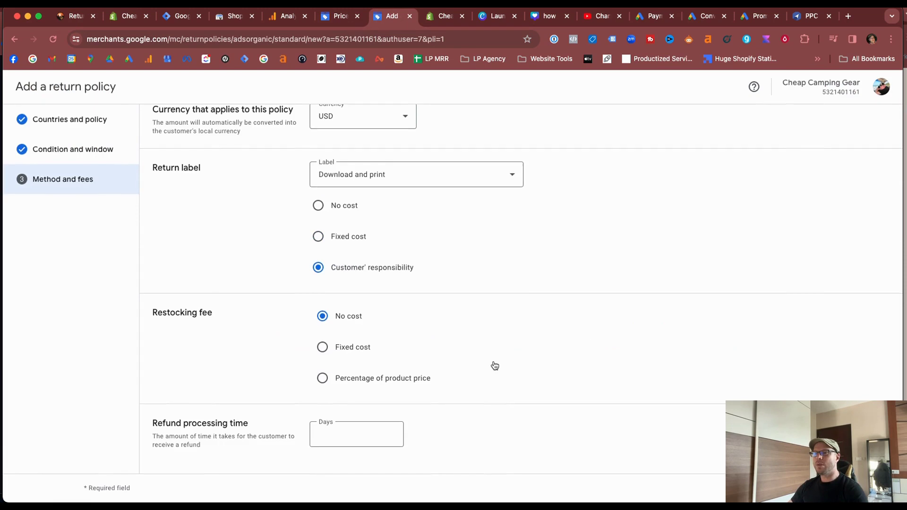
click(346, 431)
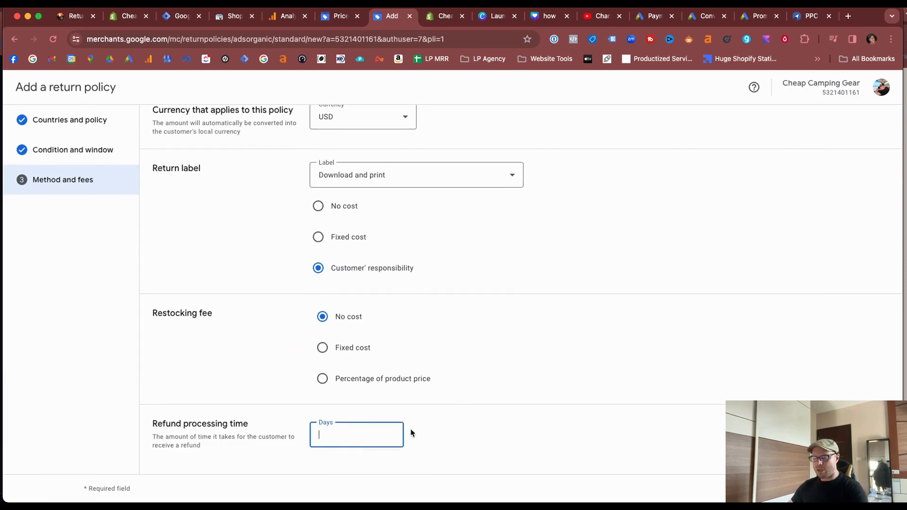
click(543, 432)
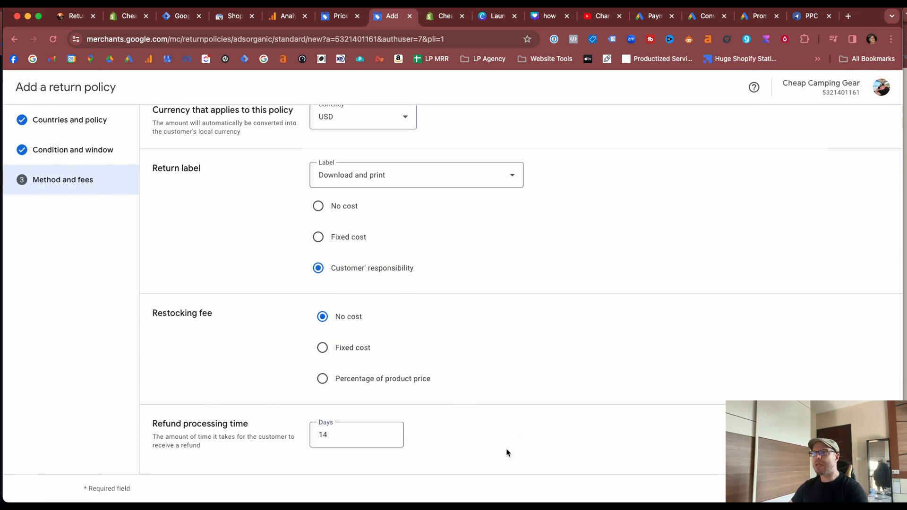
scroll(507, 453, up, 1)
scroll(507, 452, down, 1)
click(803, 488)
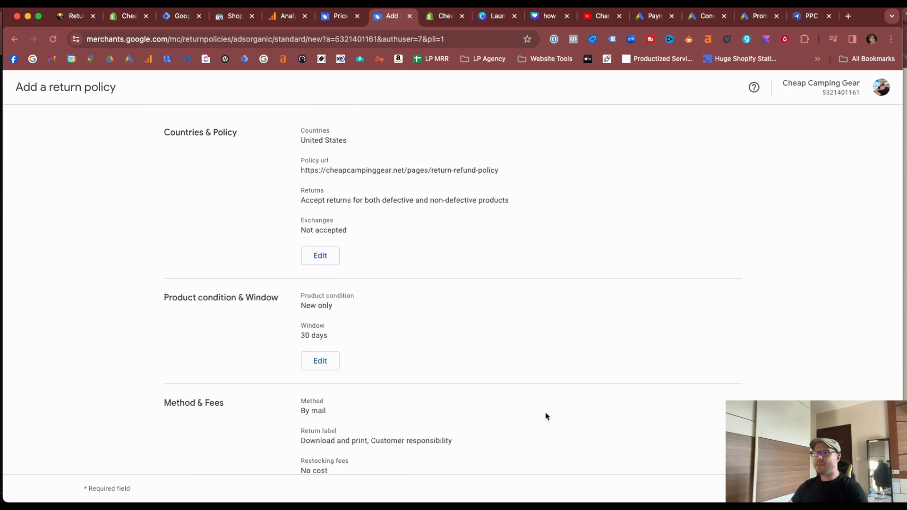
Review the return policy summary, confirm that it matches the policy on the website, and submit it
scroll(470, 383, down, 4)
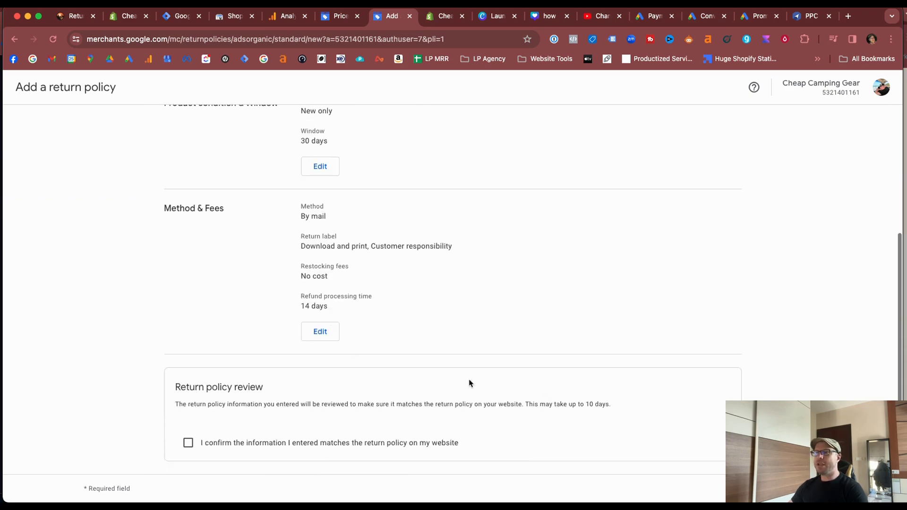
click(189, 445)
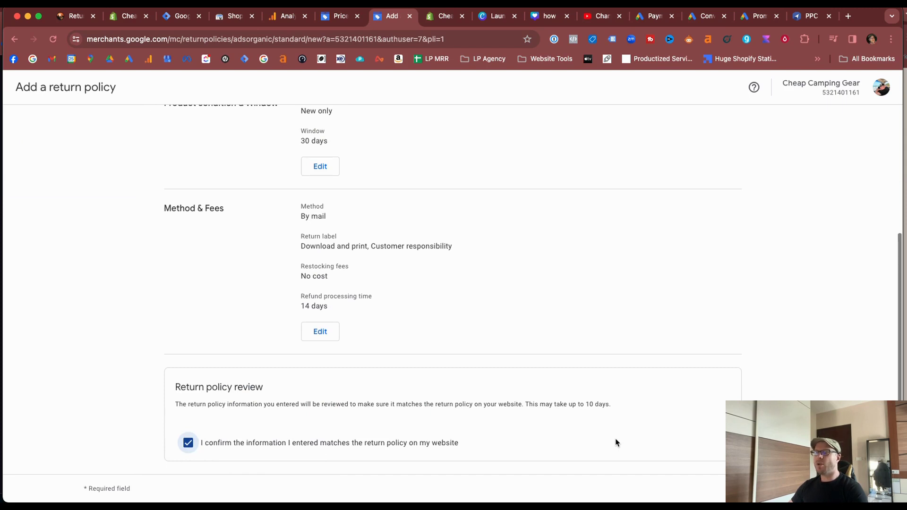
scroll(616, 443, up, 3)
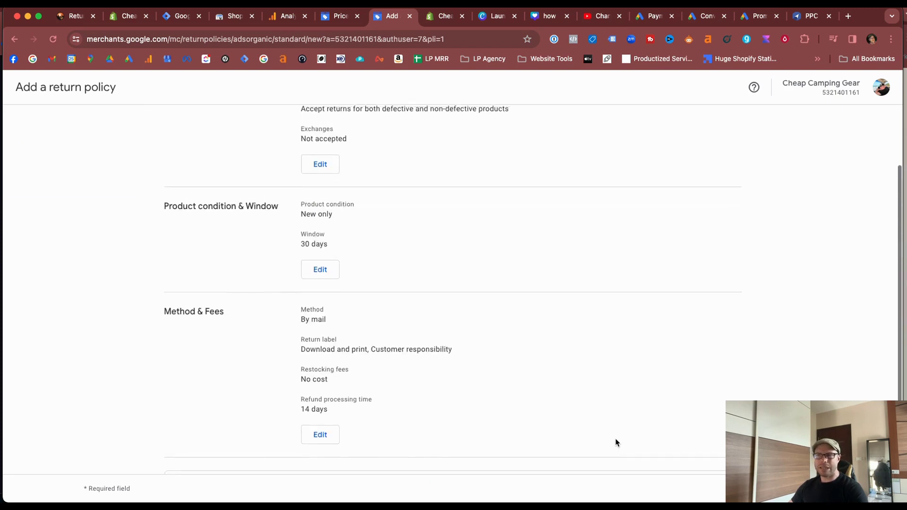
scroll(616, 443, up, 2)
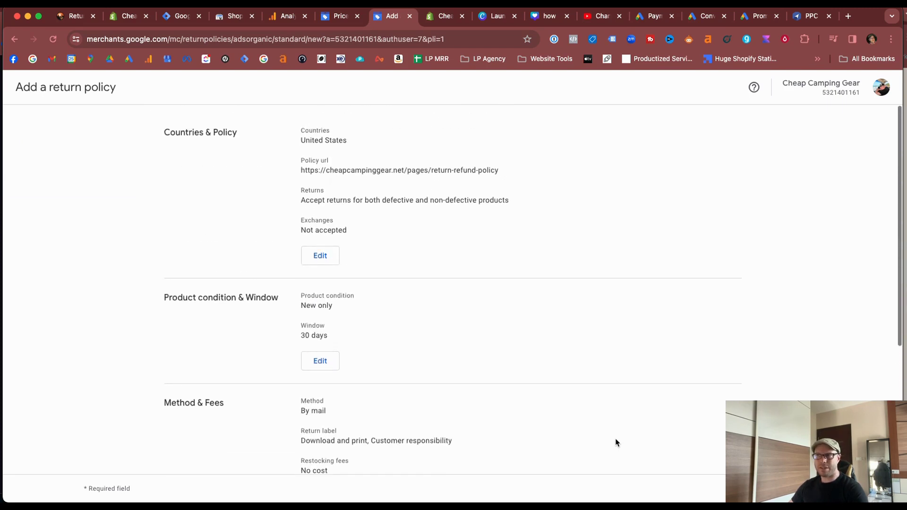
scroll(616, 442, down, 5)
click(799, 489)
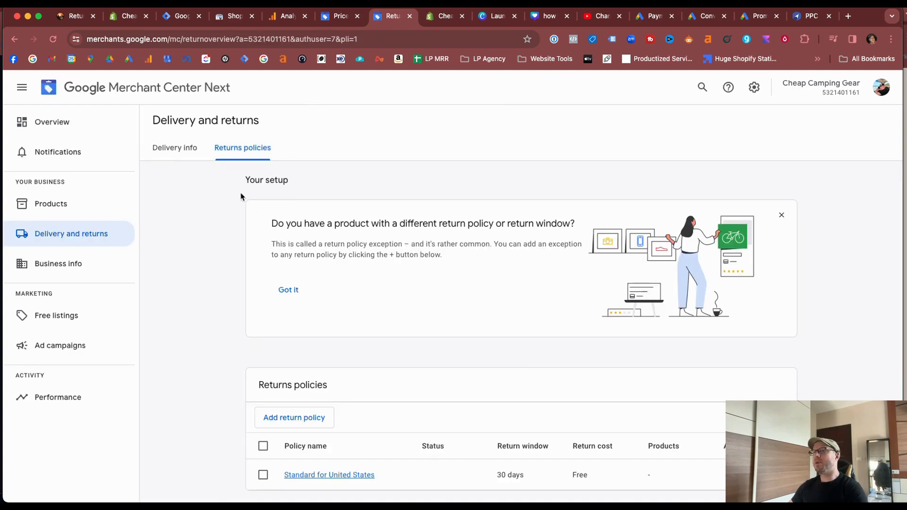
Examine the return policy exception notice and policy list, and check the review status of the store's products
drag(287, 225, 462, 223)
click(463, 223)
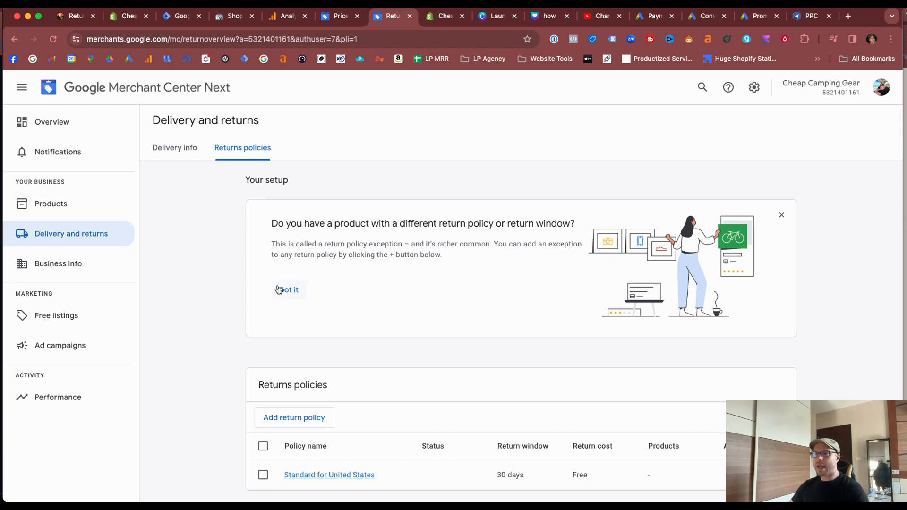
scroll(408, 299, down, 2)
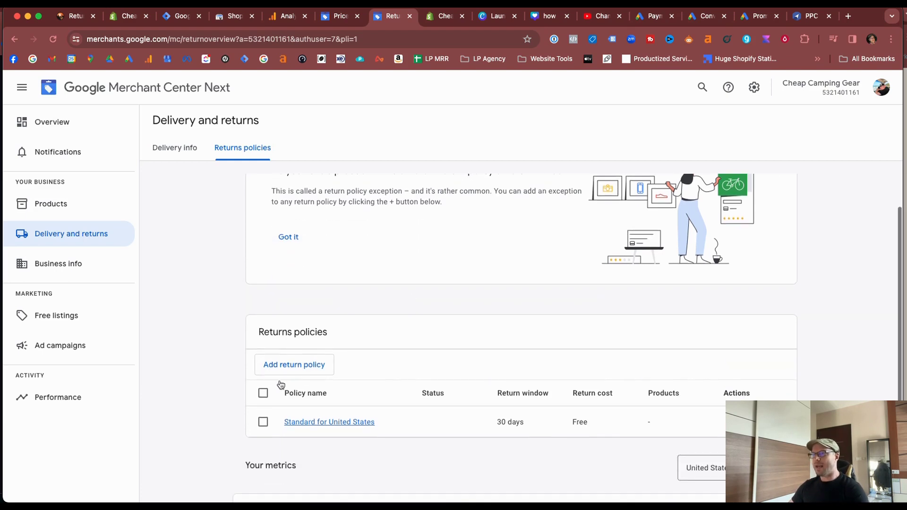
scroll(474, 283, down, 3)
scroll(476, 284, up, 4)
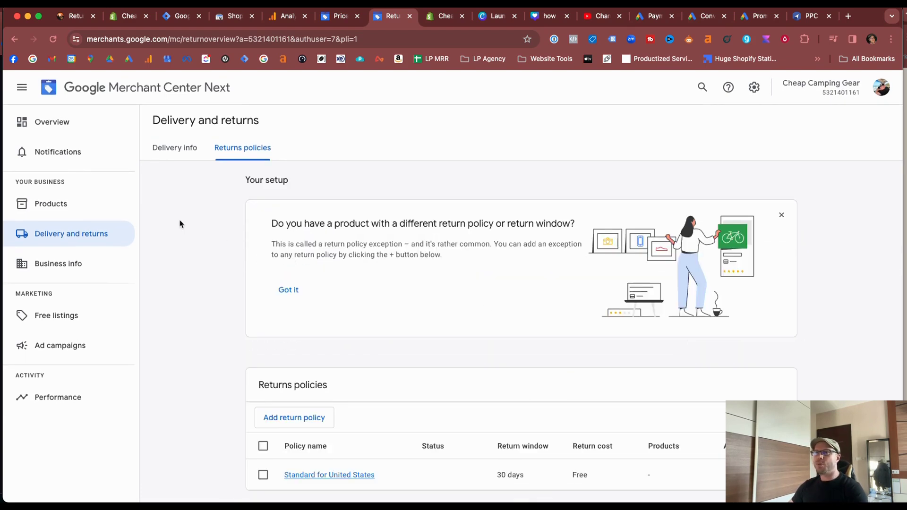
click(72, 205)
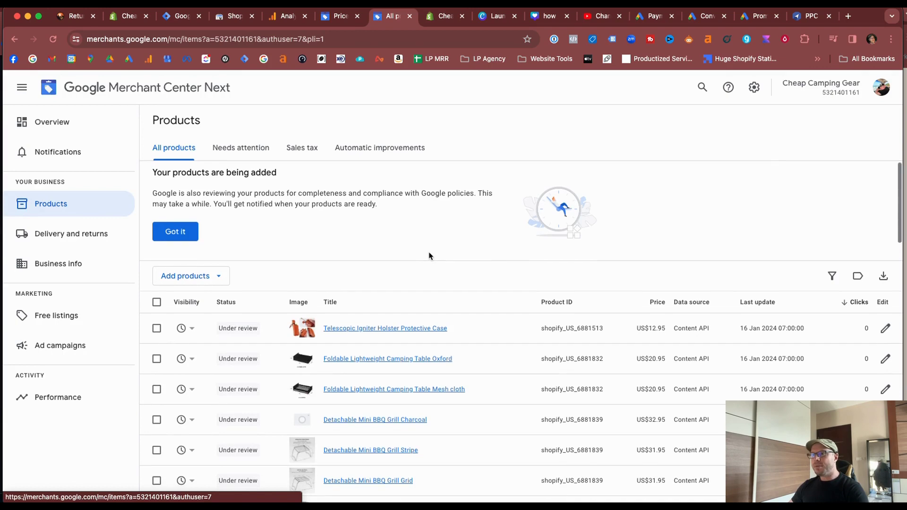
scroll(428, 265, down, 10)
scroll(283, 312, up, 10)
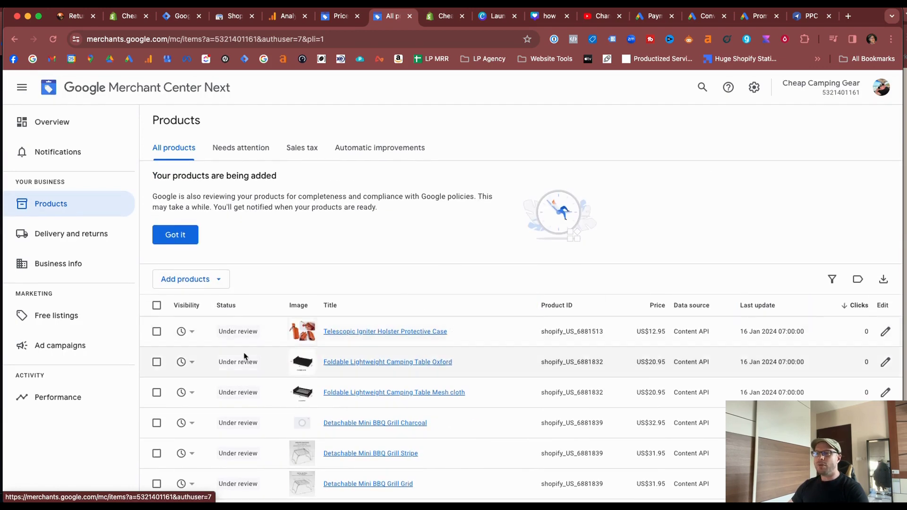
scroll(445, 284, down, 5)
scroll(446, 282, up, 5)
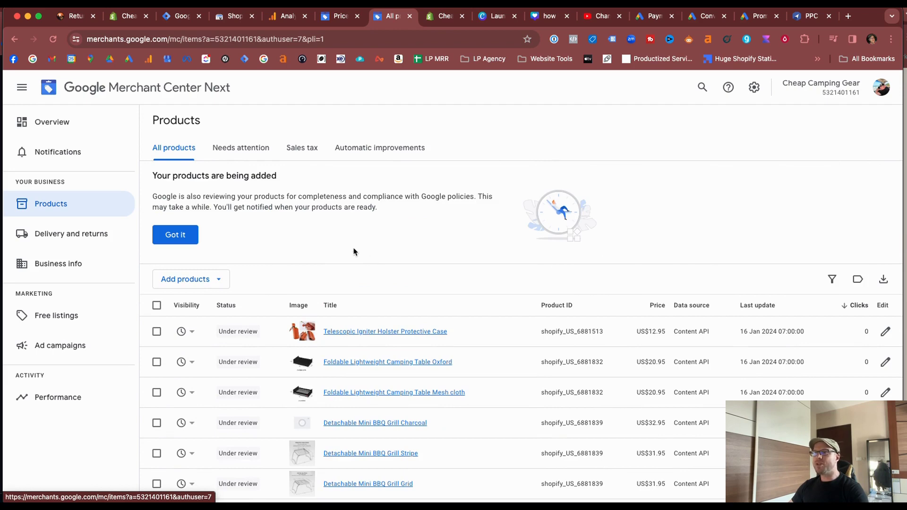
Switch to the Shopify admin, search for "goo" and open the Google & YouTube app
key(super+2)
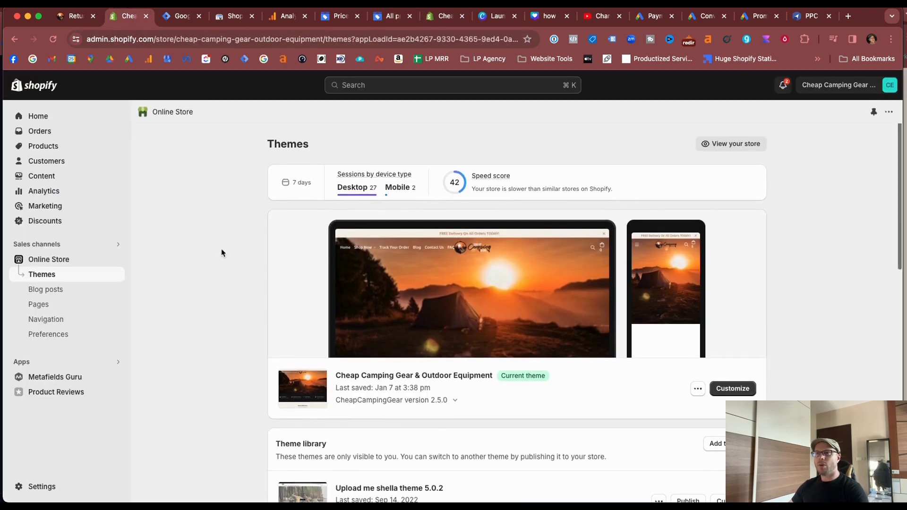
click(354, 85)
text(goo)
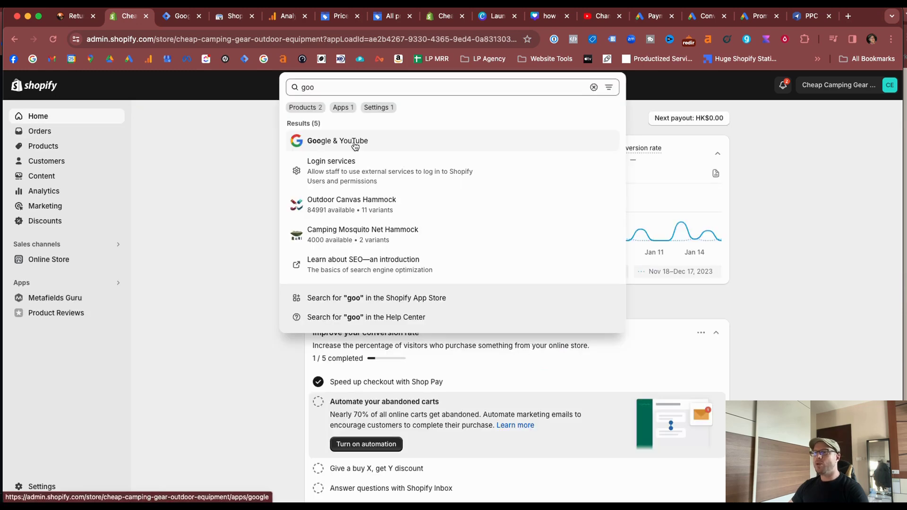
click(355, 142)
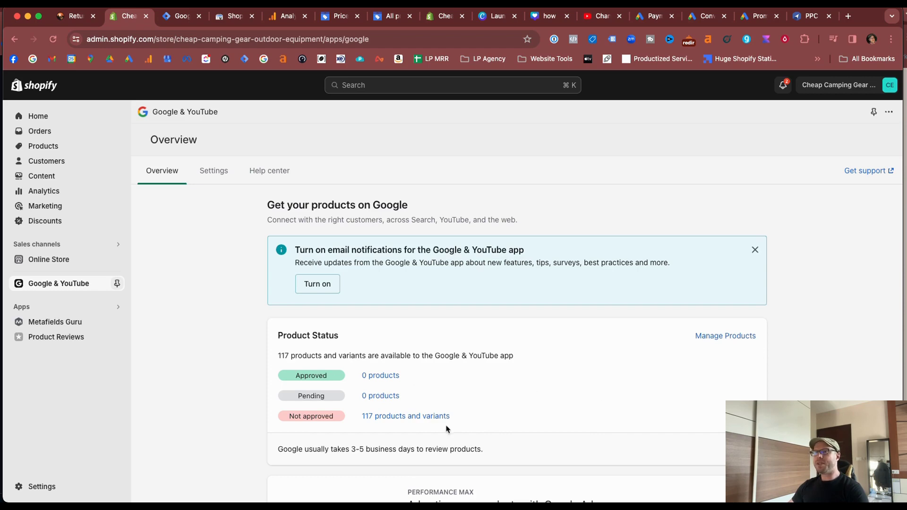
Open the app's product management and examine the Google errors listed for 1 Set Outdoor Camping Cookware
click(214, 170)
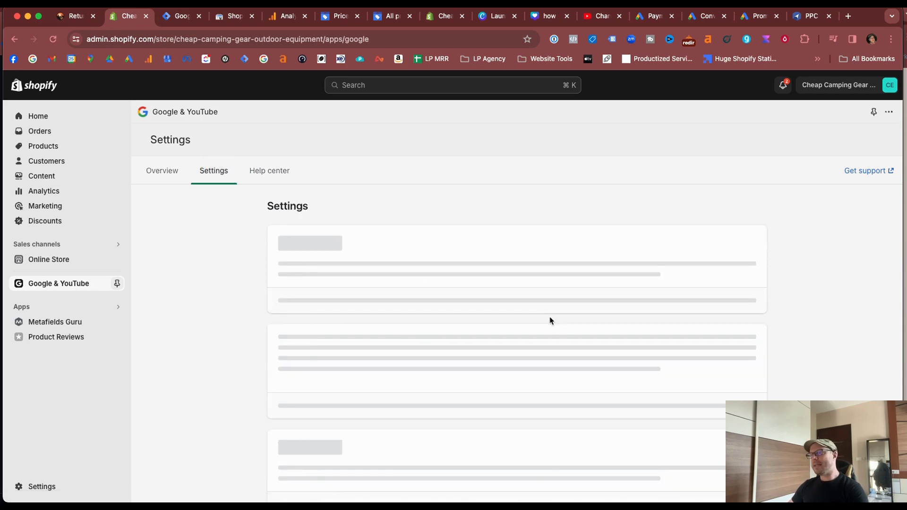
click(171, 177)
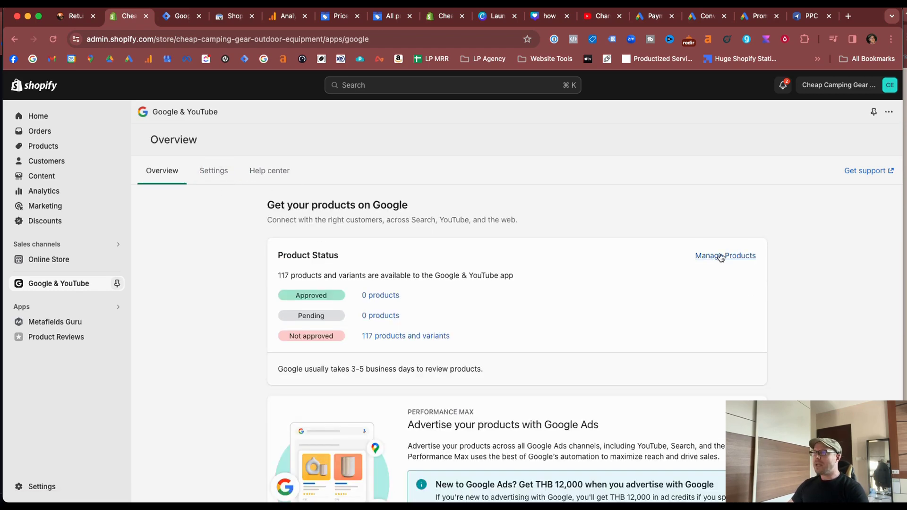
click(721, 258)
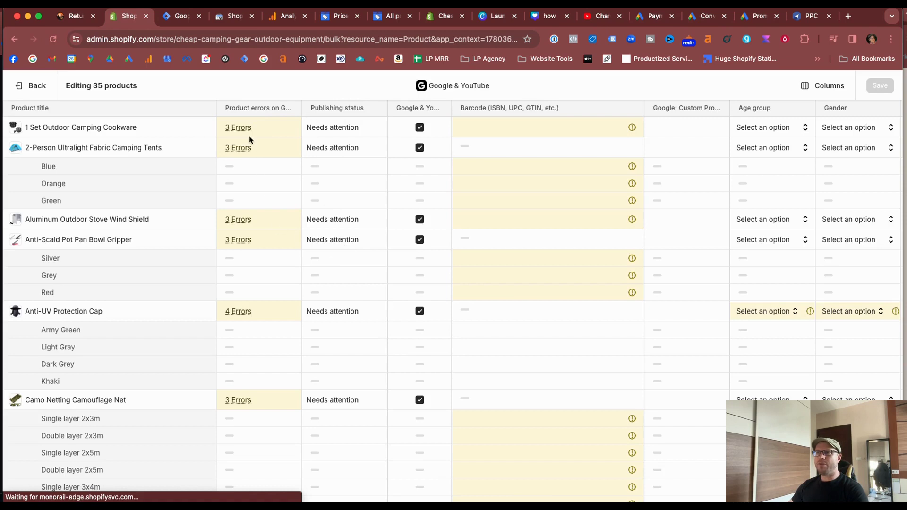
mouse_move(243, 131)
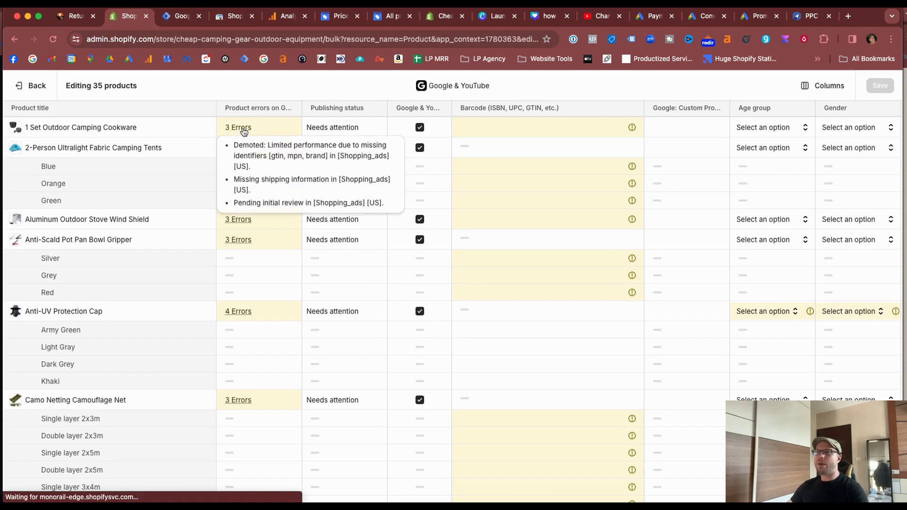